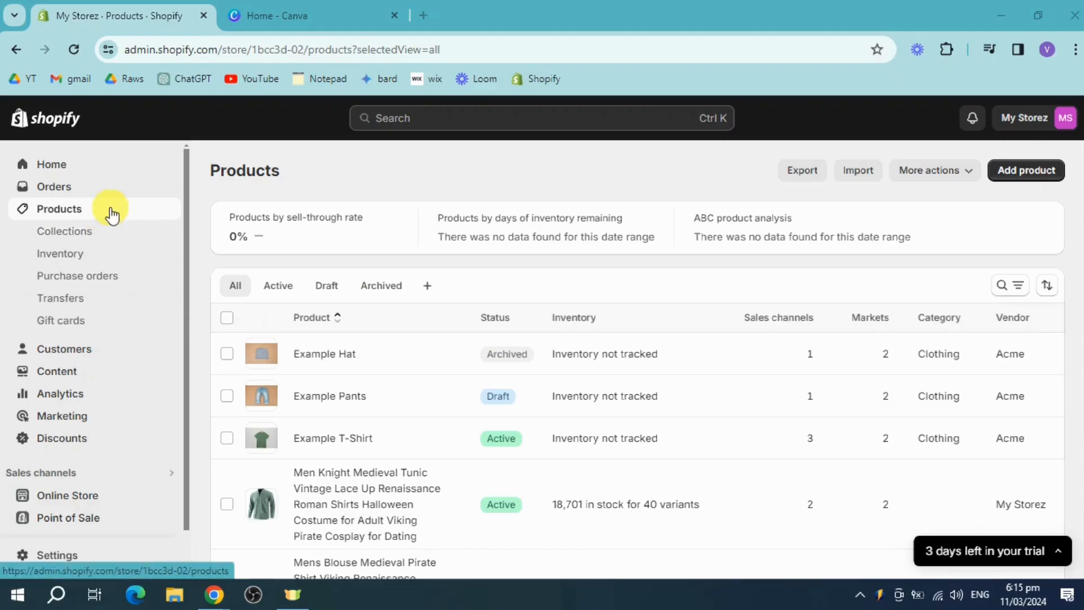
Start a new gift card with the code newuser100 and an initial value of ₱100.00
left_click(74, 321)
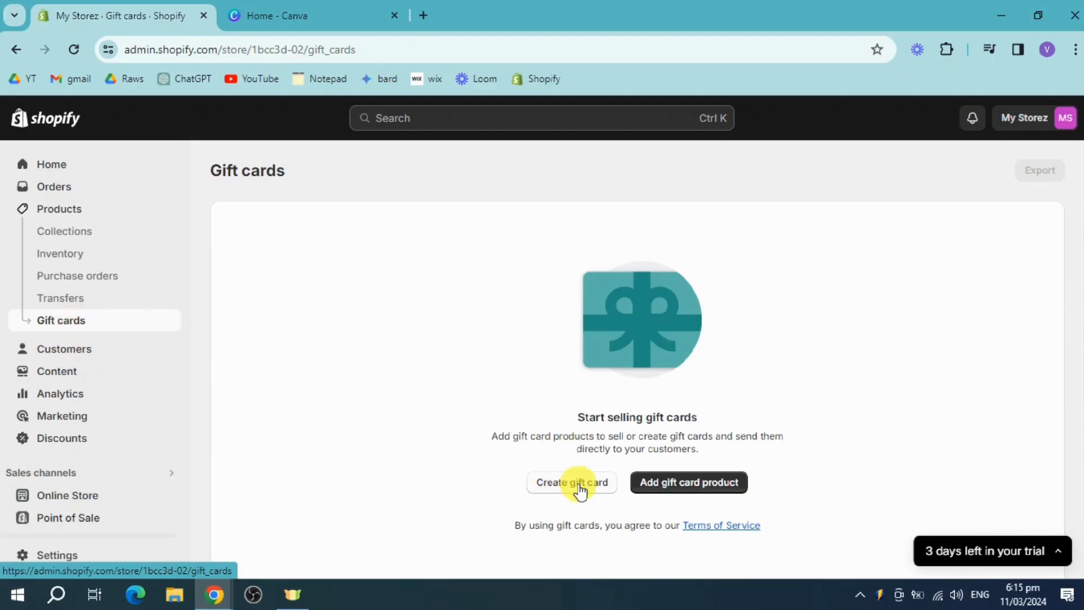
left_click(571, 489)
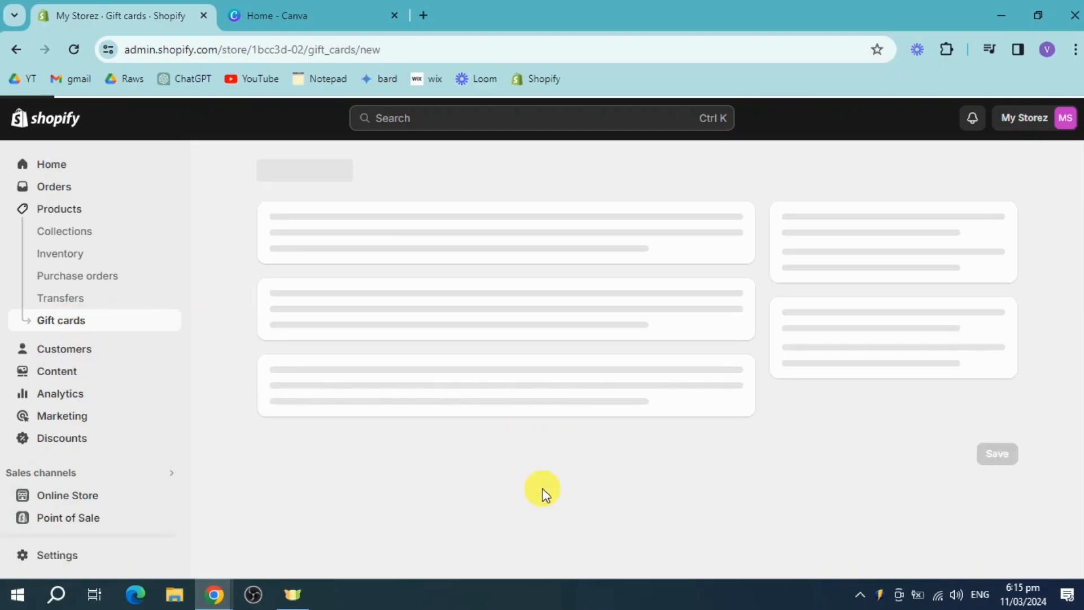
left_click(364, 269)
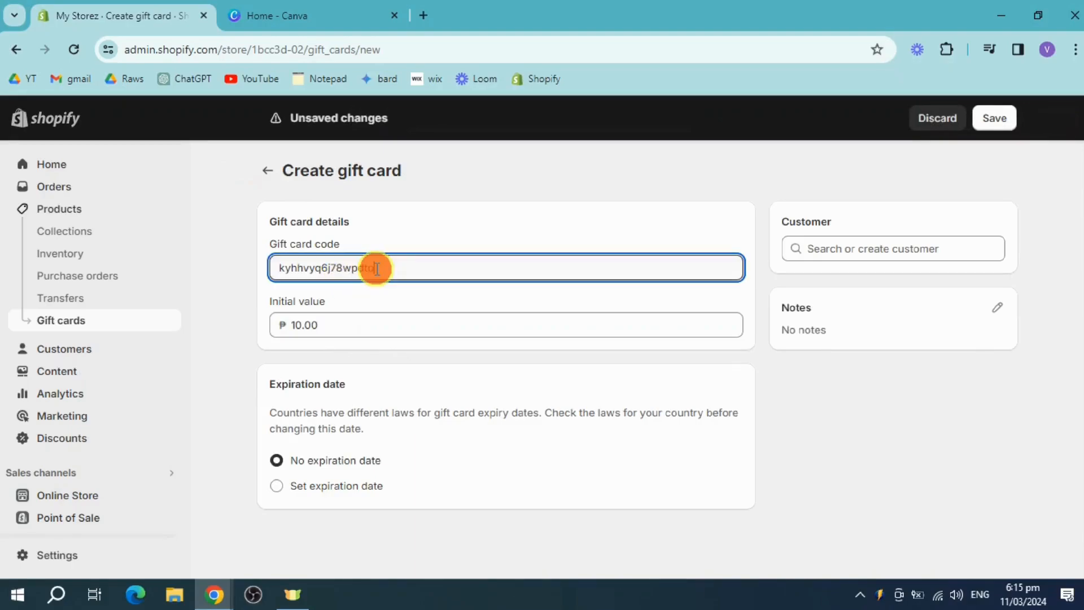
double_click(382, 267)
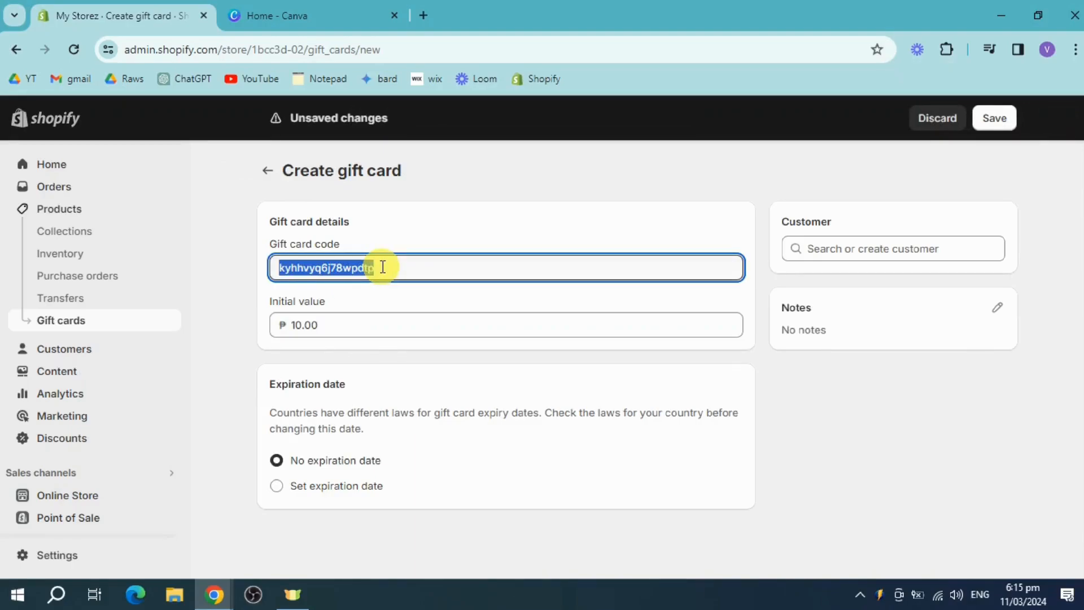
type("newuser10")
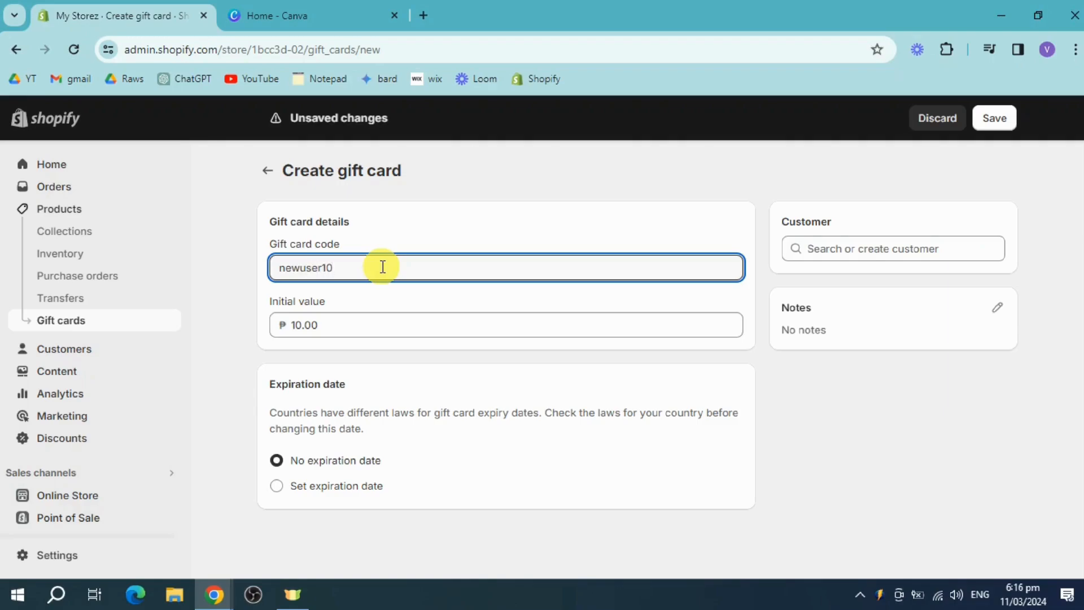
double_click(334, 324)
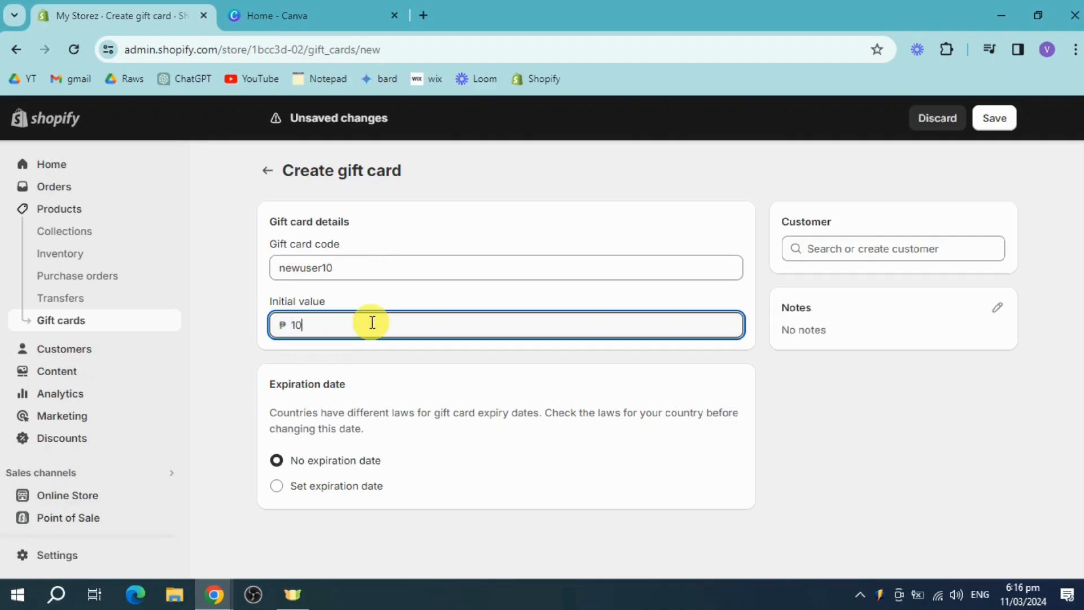
left_click(404, 263)
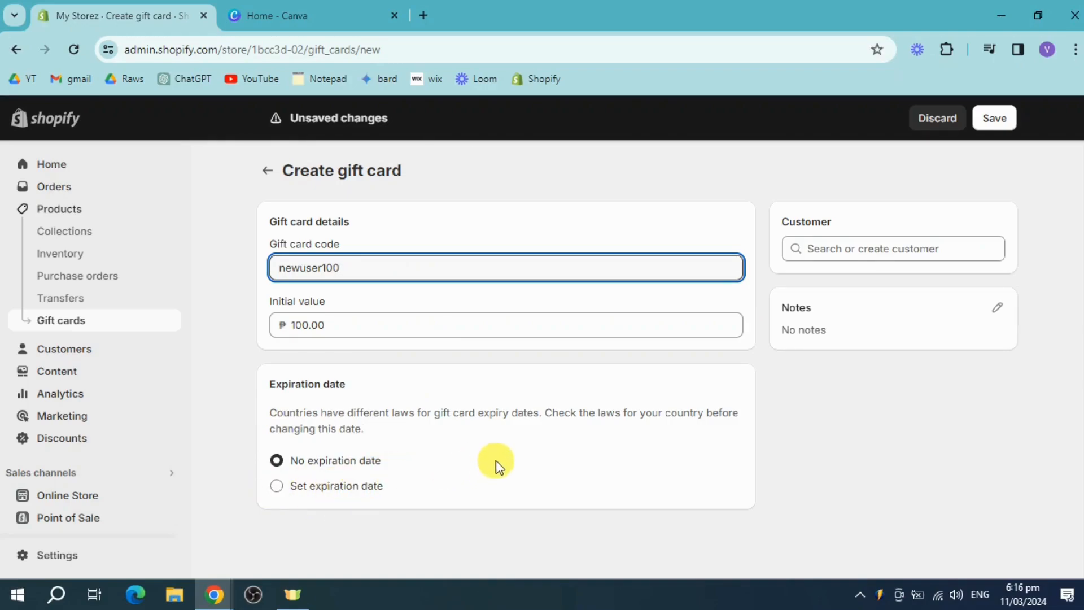
Give the gift card an expiration date of 30 July 2029 and save it
left_click(292, 495)
left_click(299, 542)
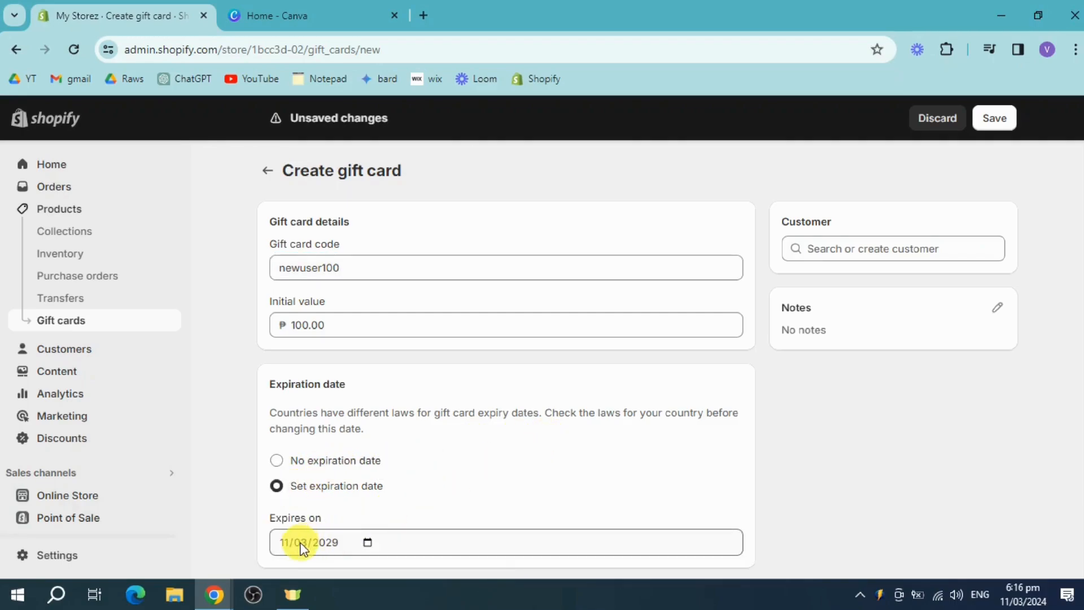
left_click(328, 543)
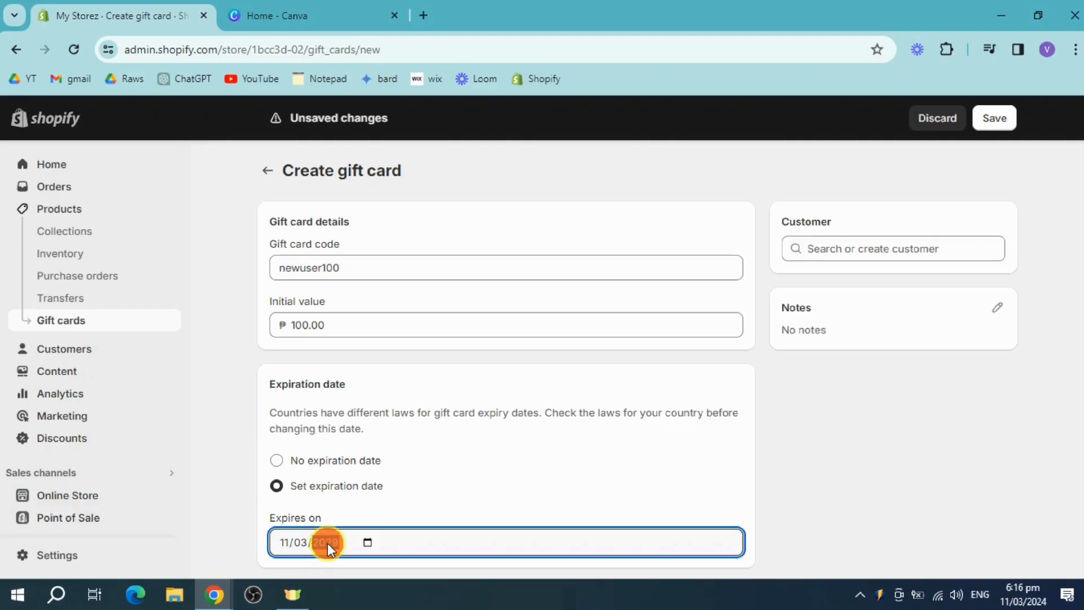
left_click(368, 542)
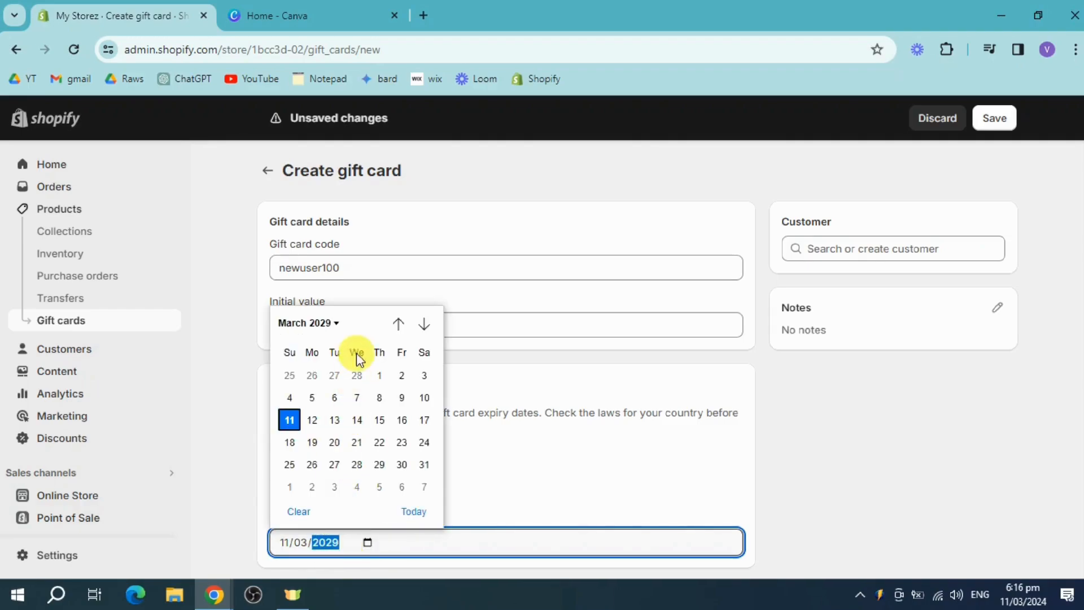
left_click(331, 320)
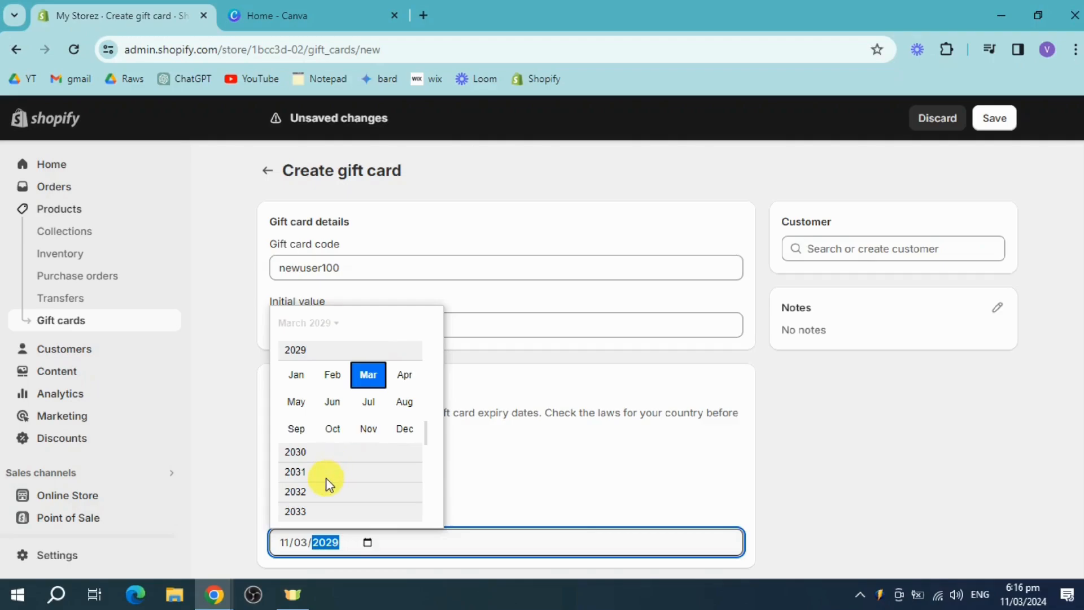
scroll(328, 478, "down", 1)
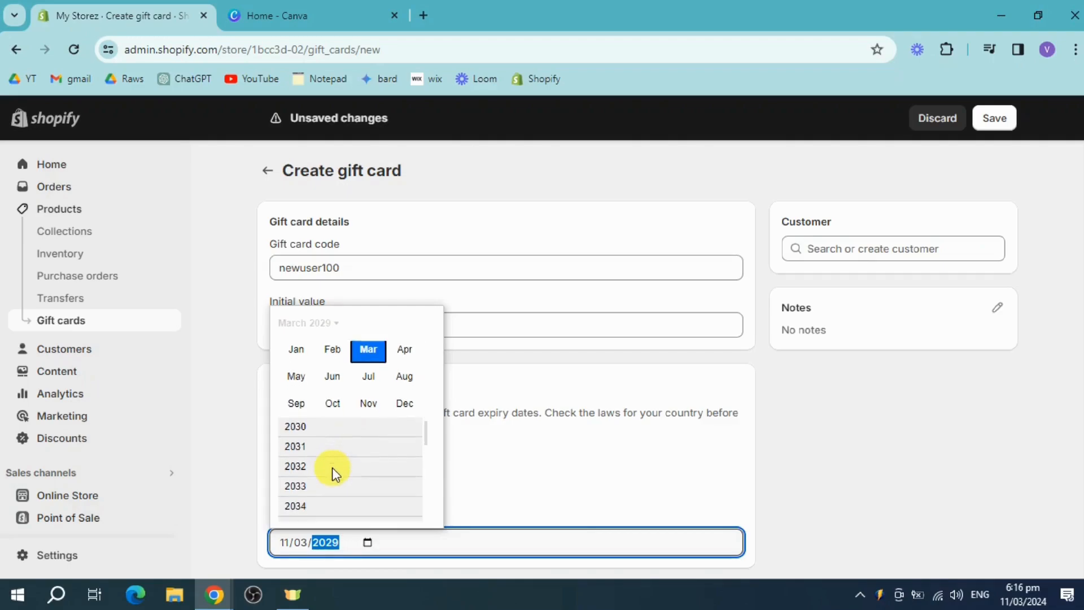
scroll(333, 473, "up", 1)
left_click(370, 406)
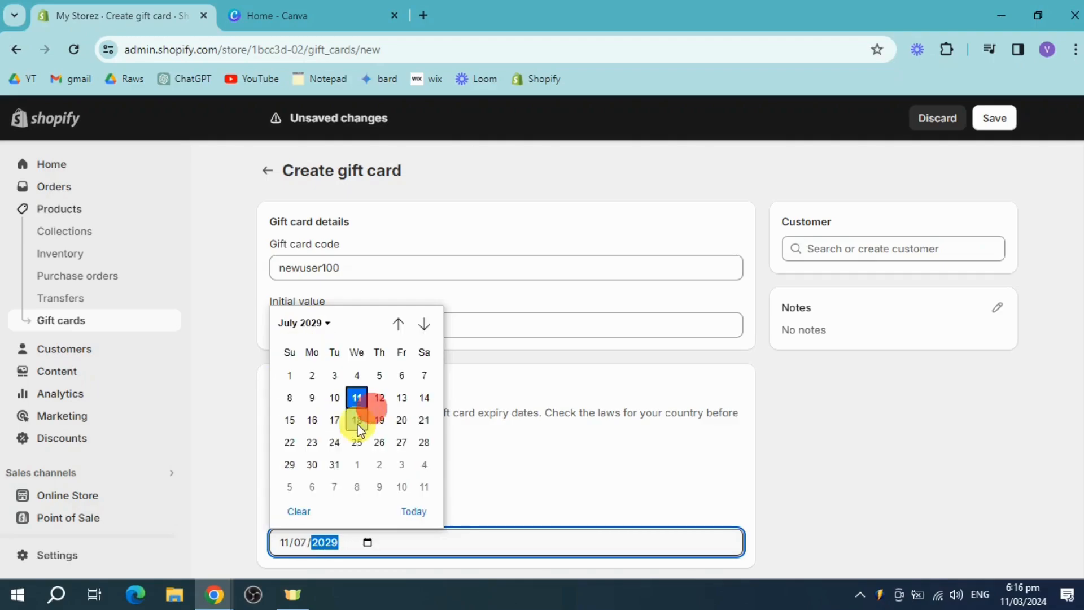
left_click(311, 464)
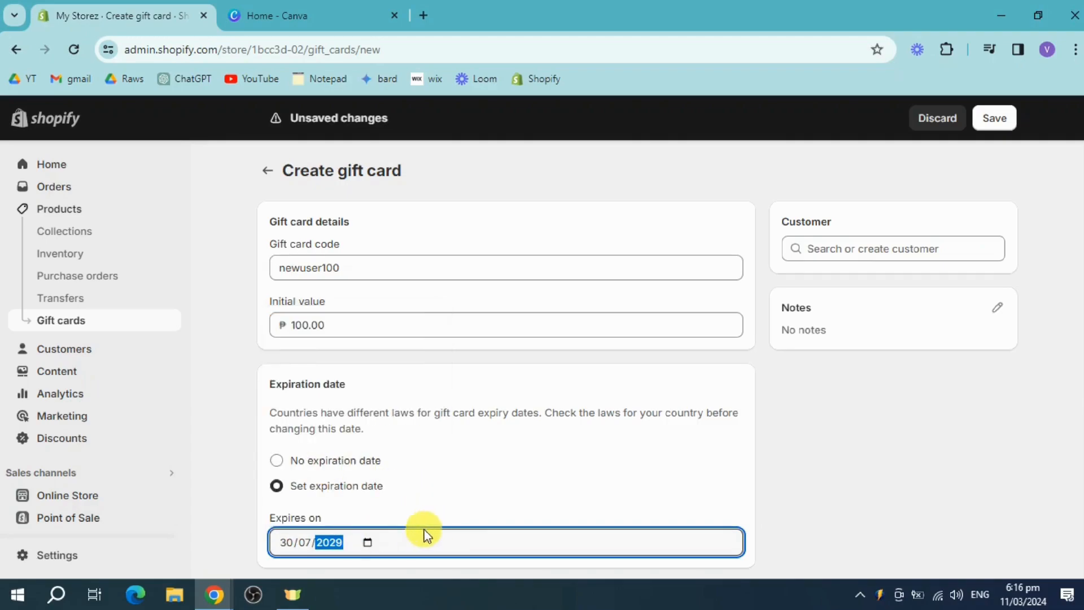
left_click(1016, 121)
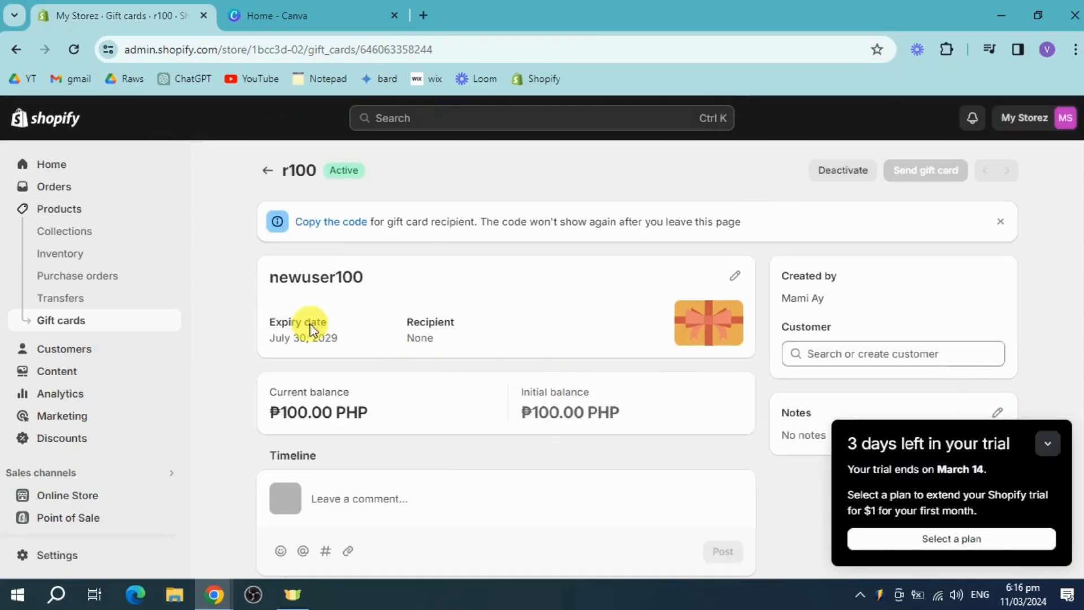
Copy the saved gift card's code, then switch to Canva and search for "gift card" templates
left_click(325, 282)
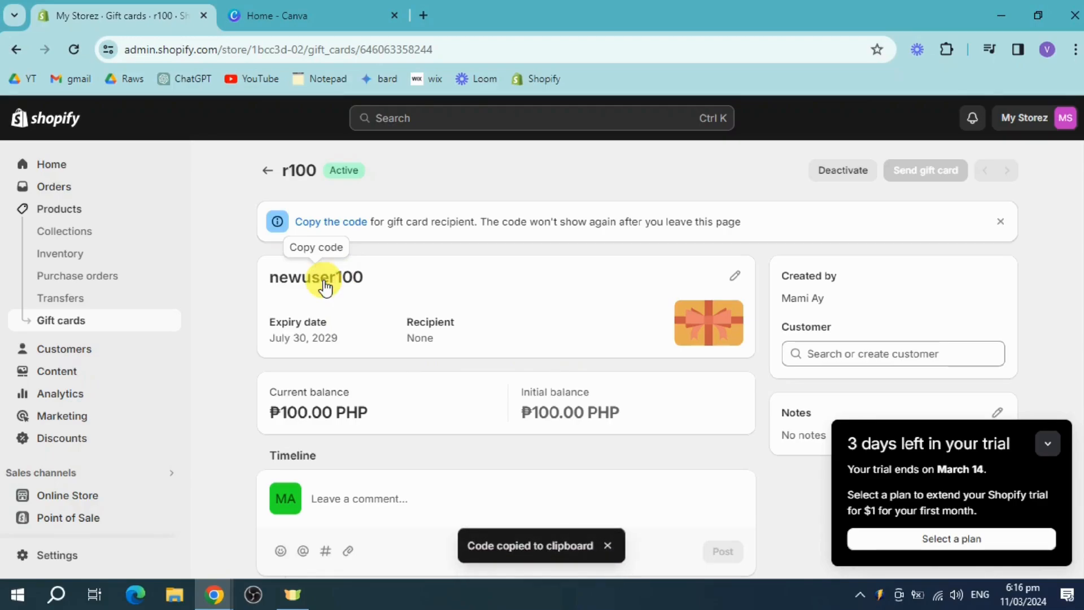
left_click(314, 13)
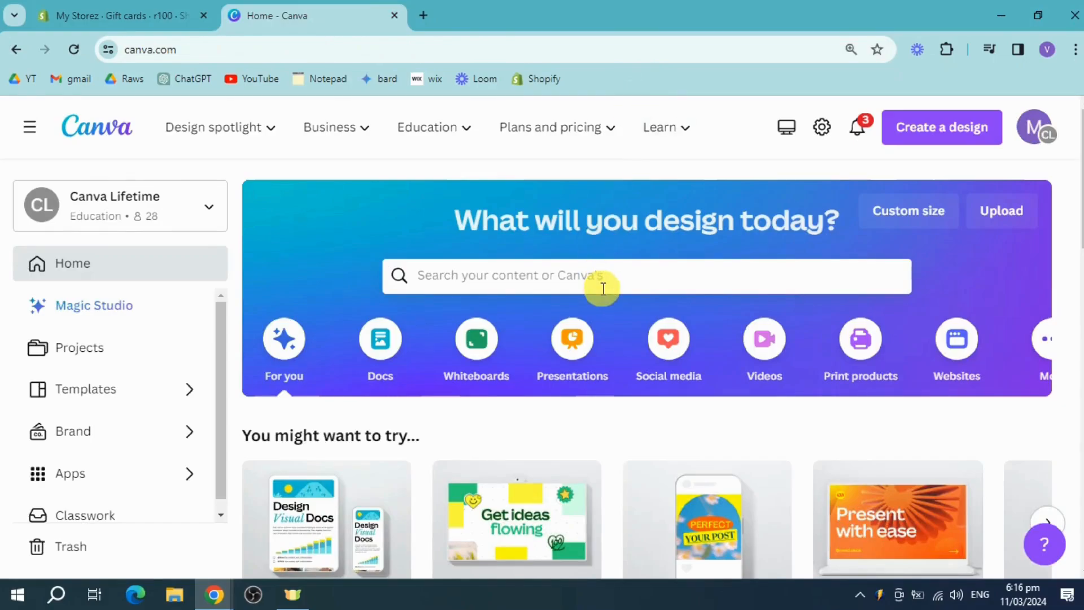
left_click(604, 281)
type("gift")
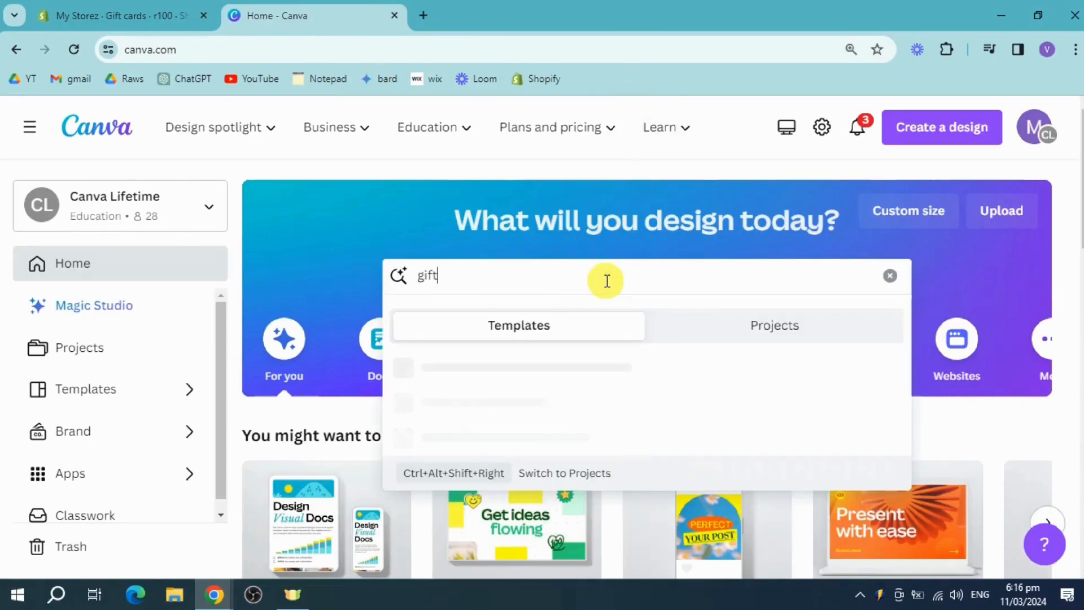
type(" card")
key("Return")
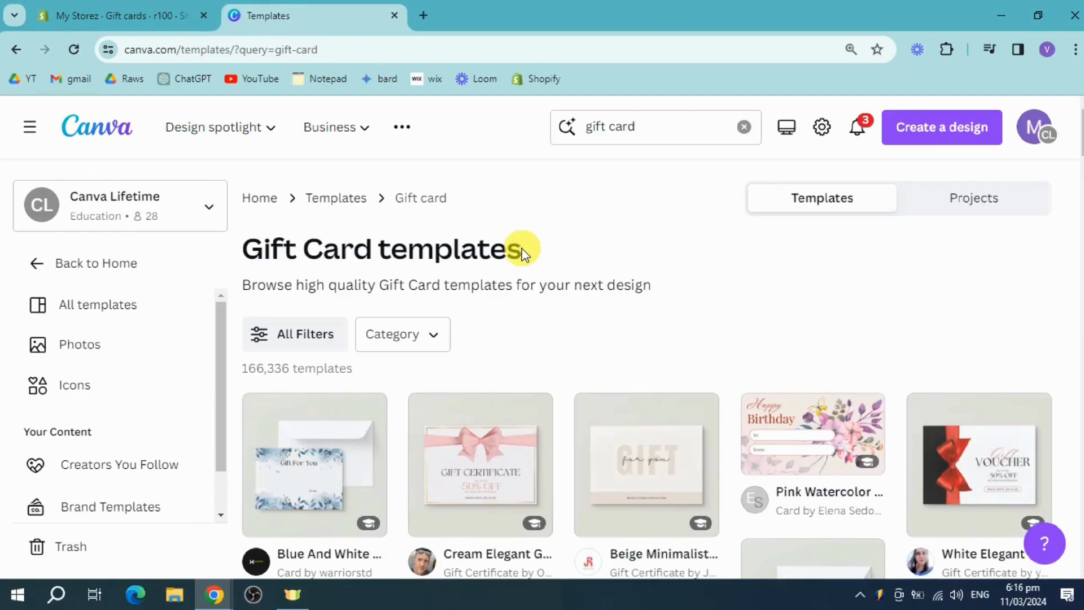
Browse the gift card templates and open Blue And White Watercolor Floral Blank Gift Card for customizing
scroll(561, 361, "down", 5)
scroll(602, 427, "down", 5)
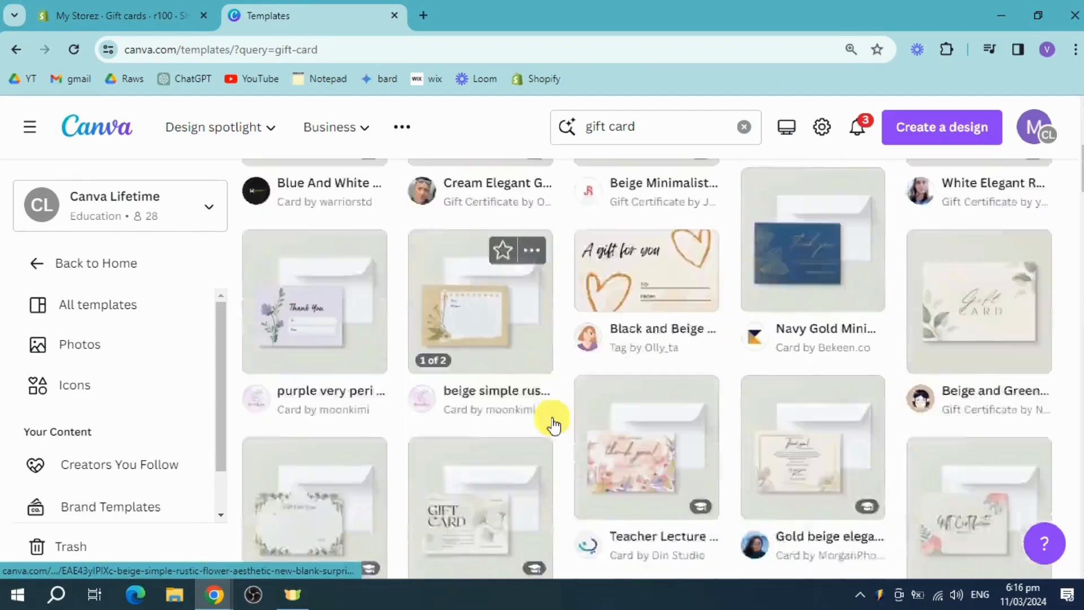
scroll(663, 410, "down", 6)
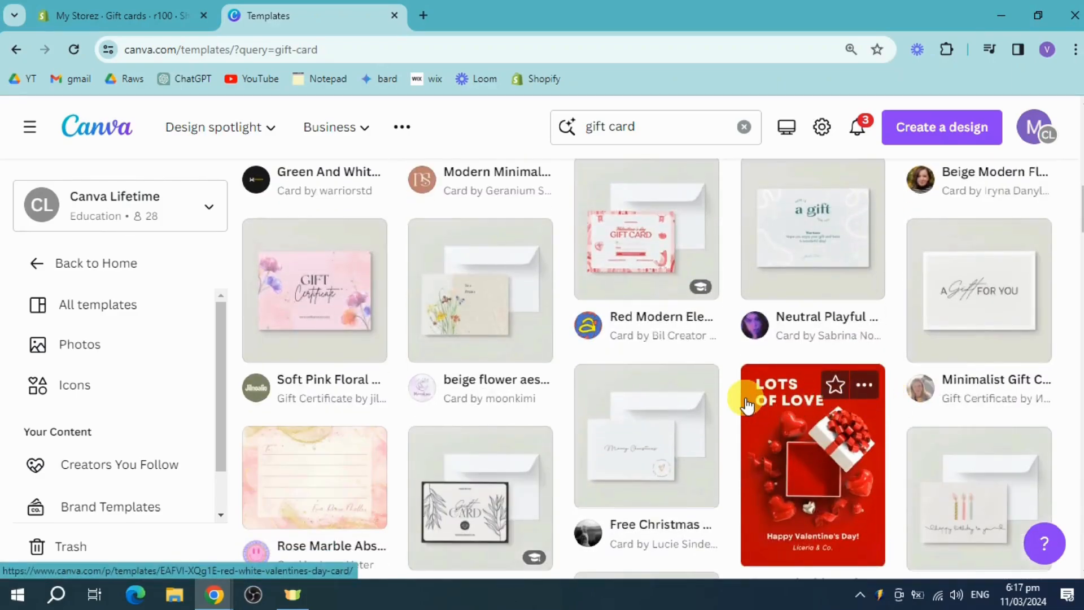
scroll(739, 390, "up", 10)
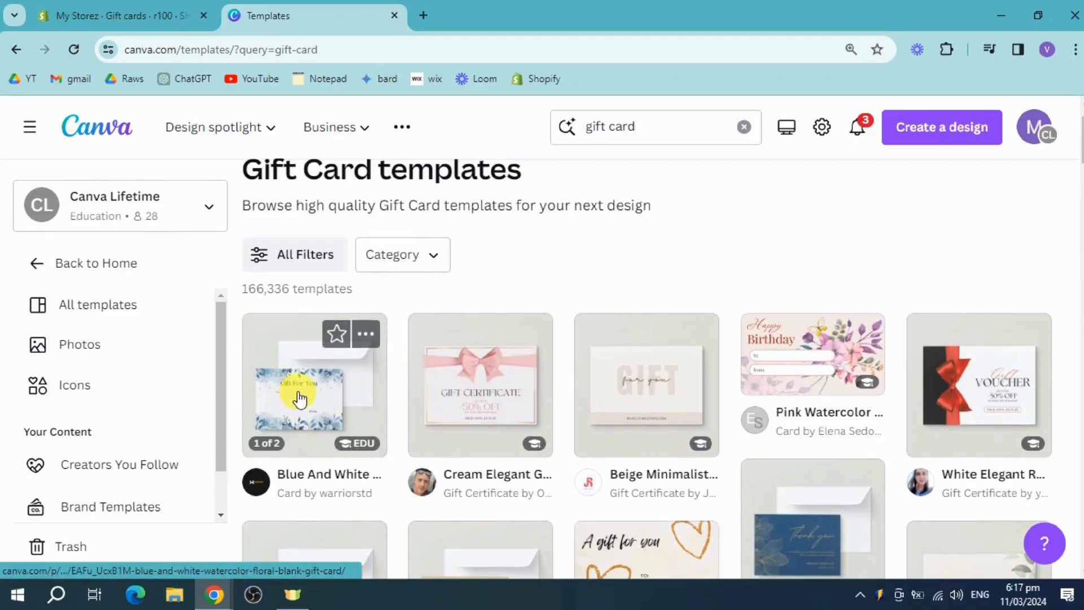
left_click(308, 397)
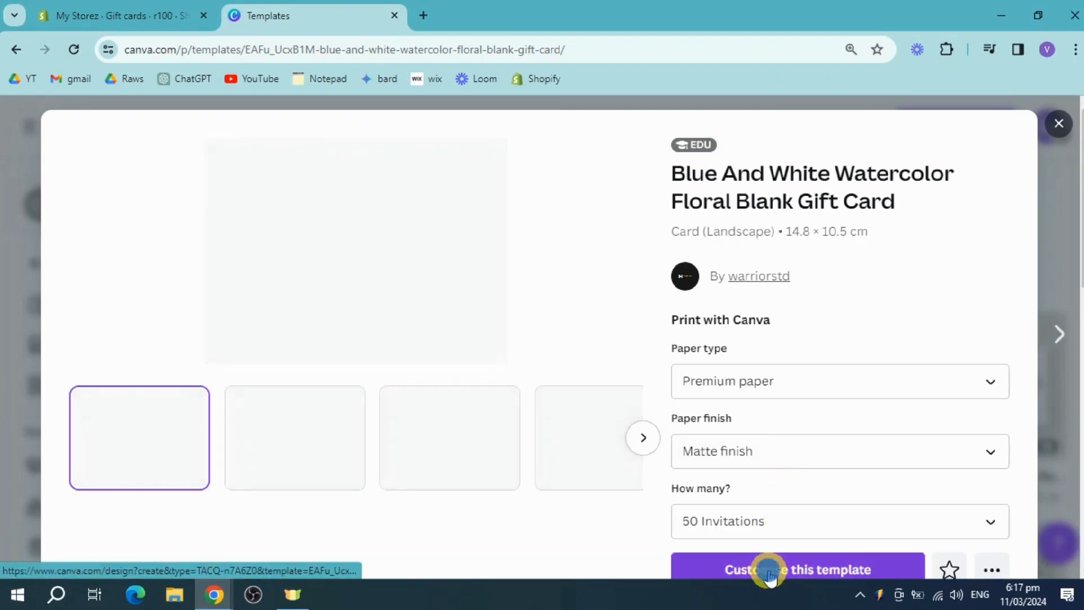
left_click(768, 570)
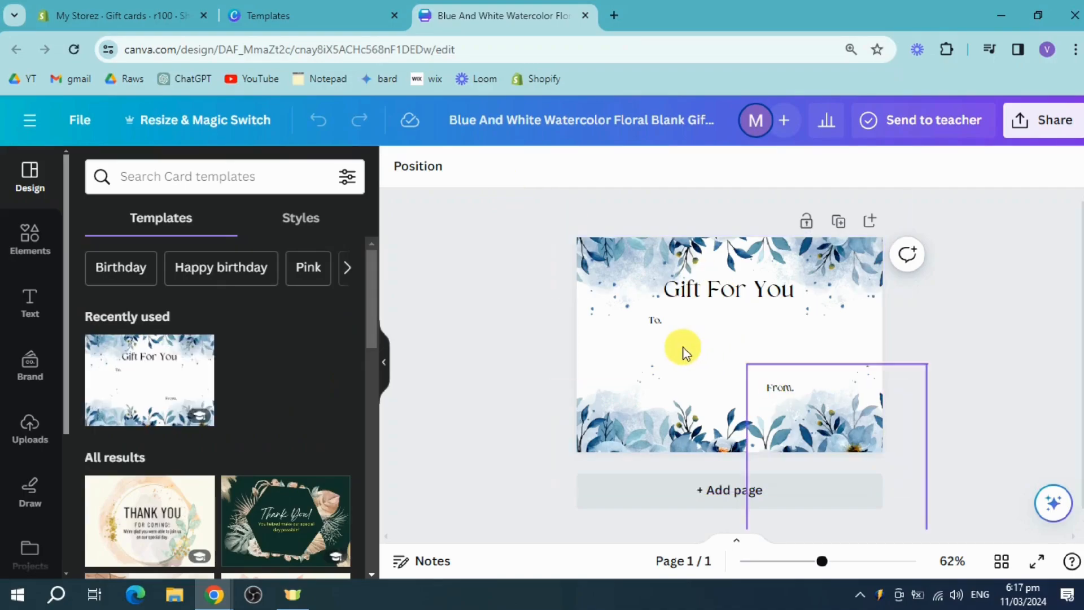
Add a subheading to the card and replace its placeholder text with the copied code newuser100
left_click(30, 305)
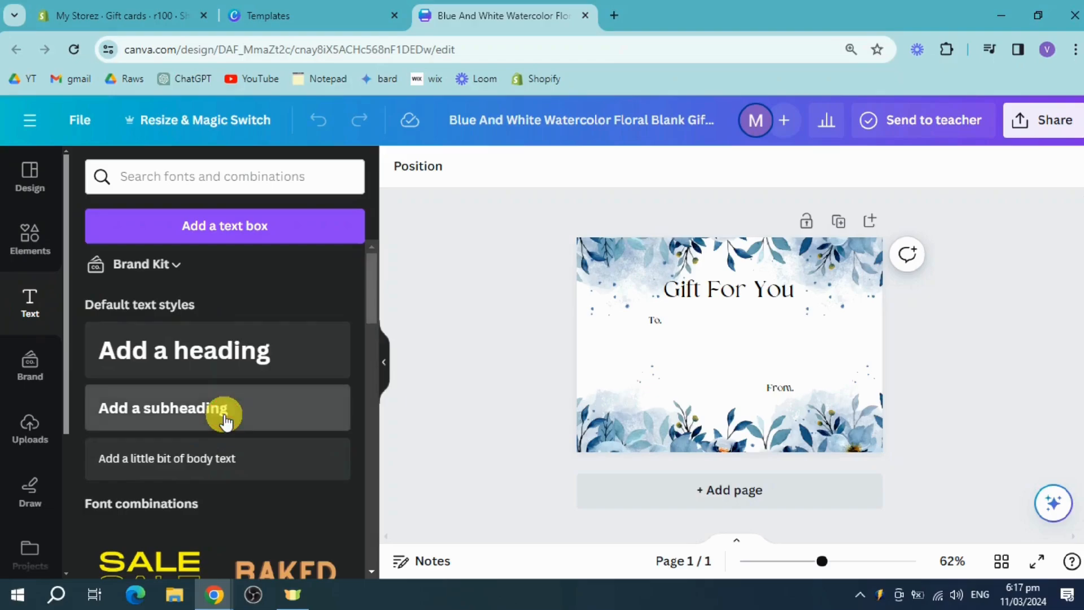
left_click(223, 417)
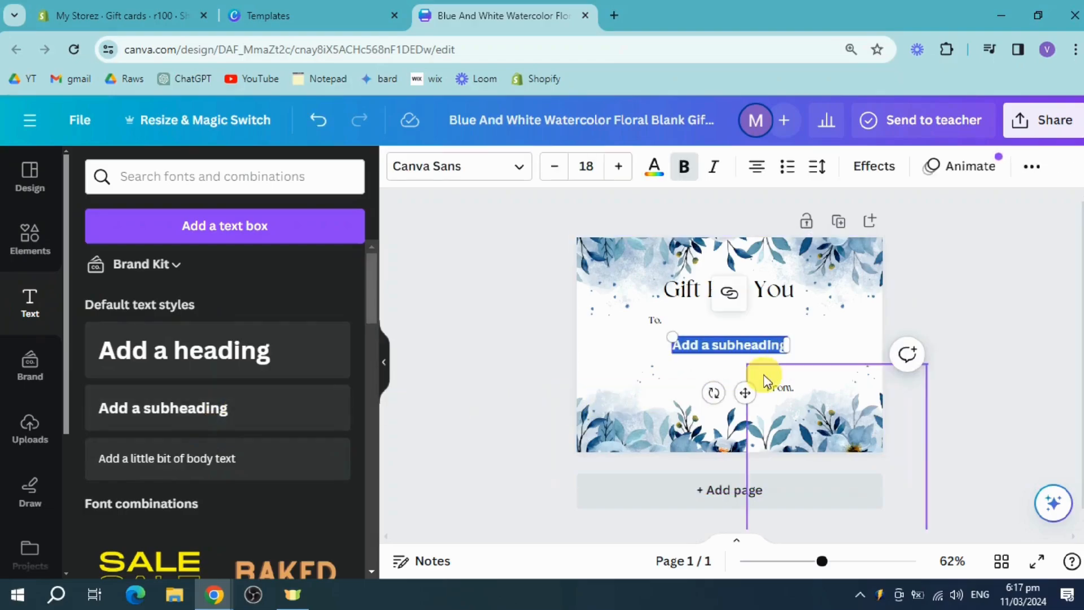
key("ctrl+v")
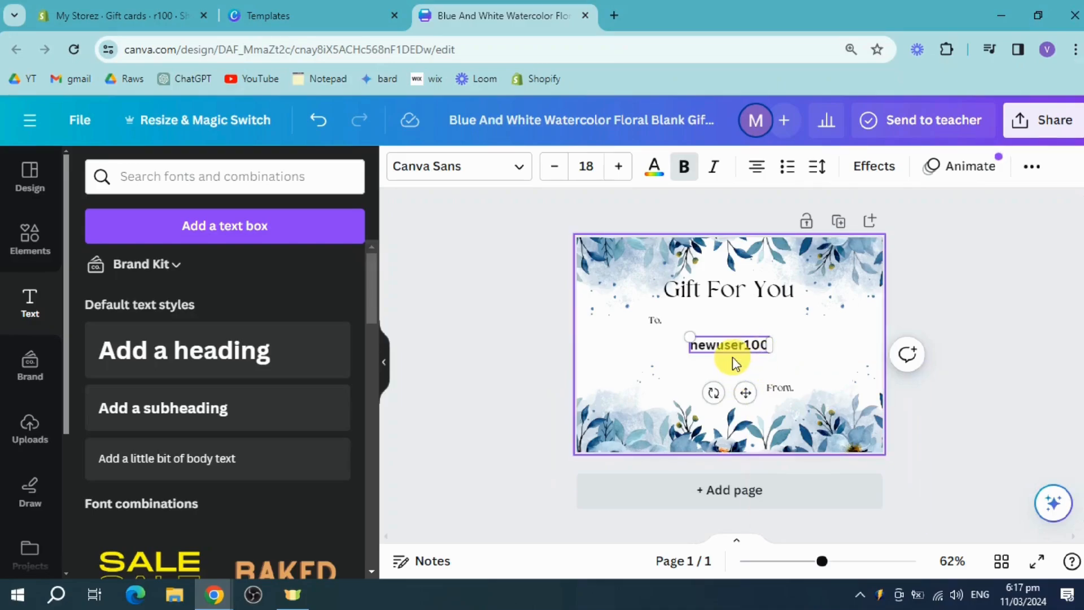
Enlarge the newuser100 text until it is about as wide as the "Gift For You" heading
double_click(734, 363)
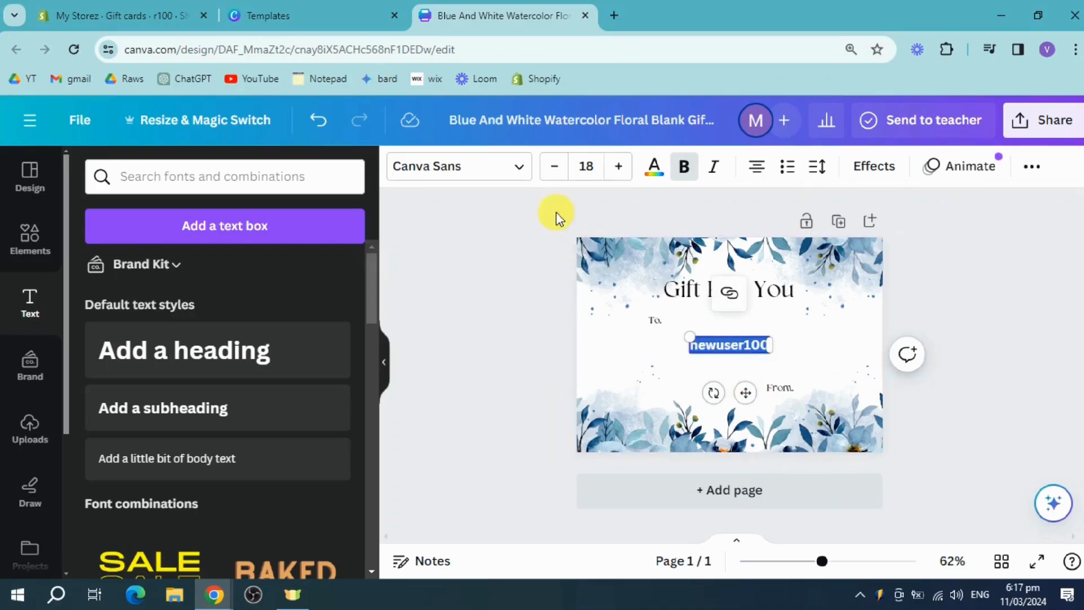
left_click(617, 167)
left_click(617, 167)
double_click(617, 167)
left_click(617, 167)
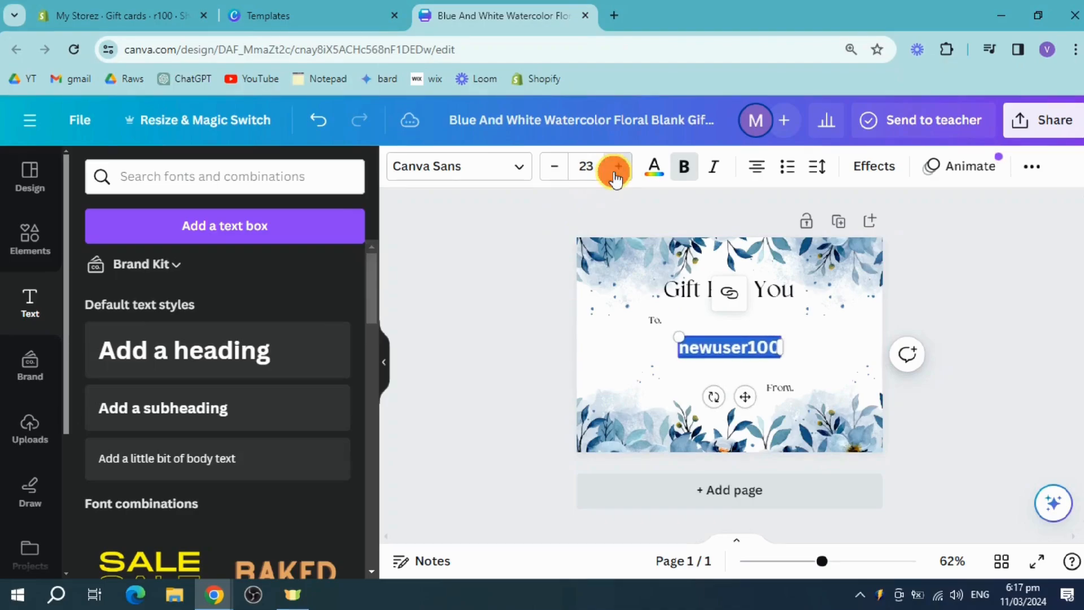
triple_click(617, 167)
triple_click(617, 167)
left_click(1016, 326)
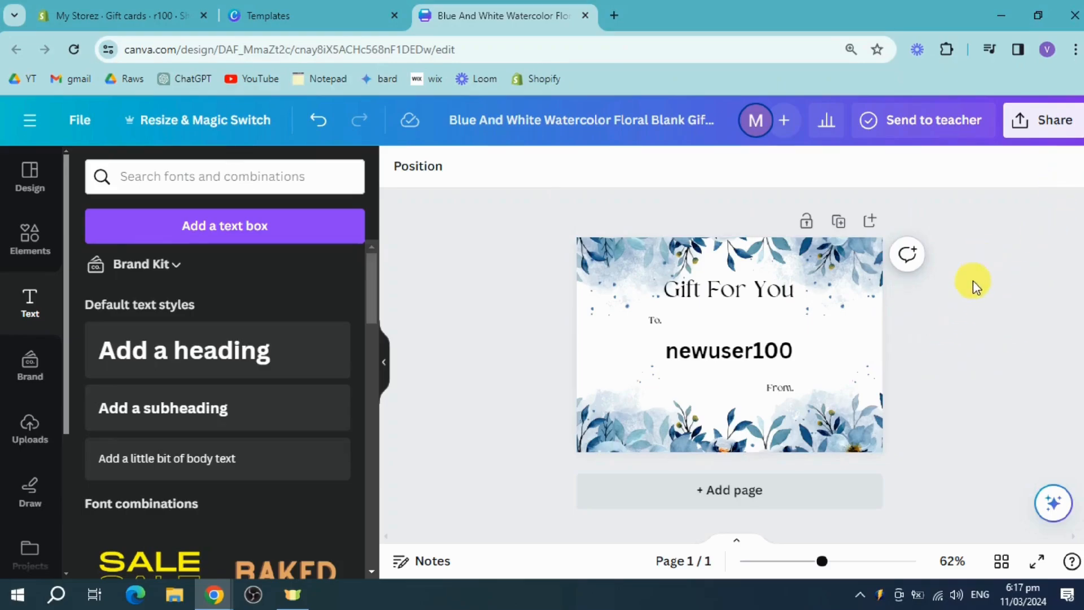
Download the finished card design as a PNG and return to the gift card's page in Shopify
left_click(1054, 129)
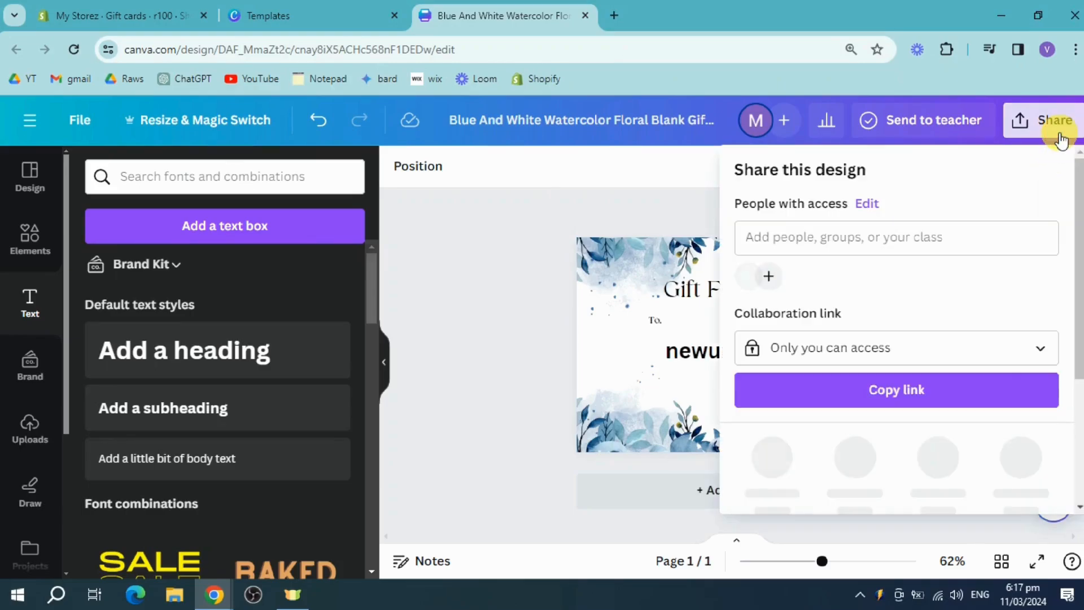
scroll(1057, 375, "down", 3)
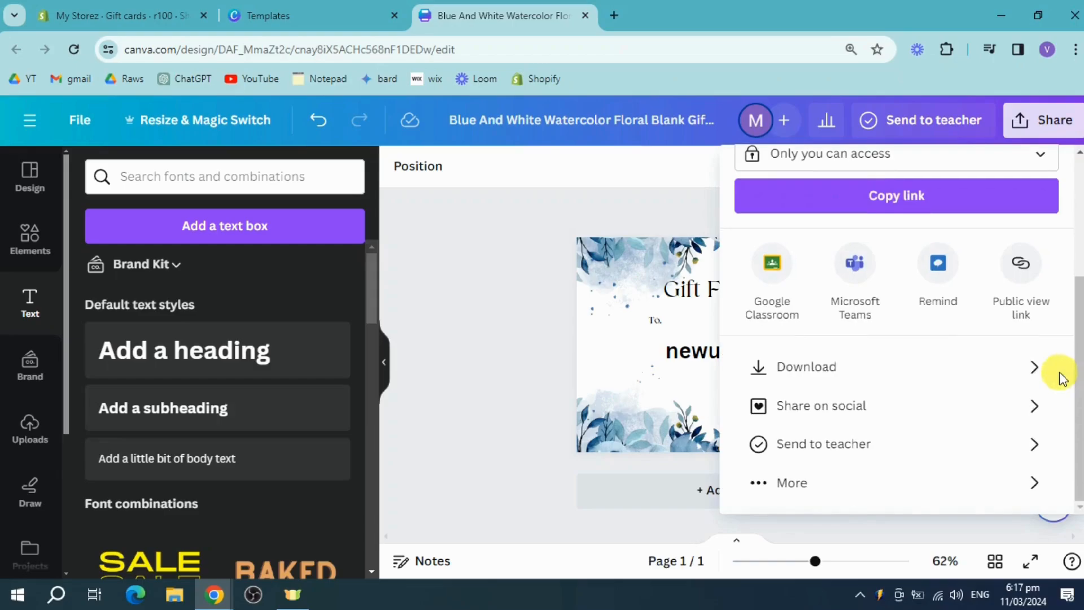
left_click(1021, 380)
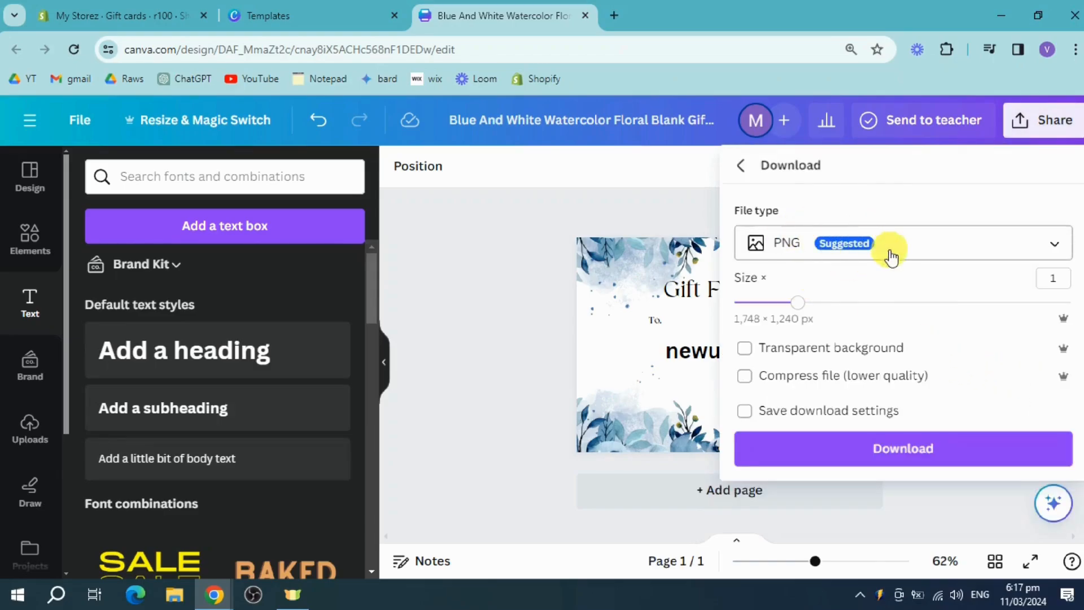
left_click(886, 456)
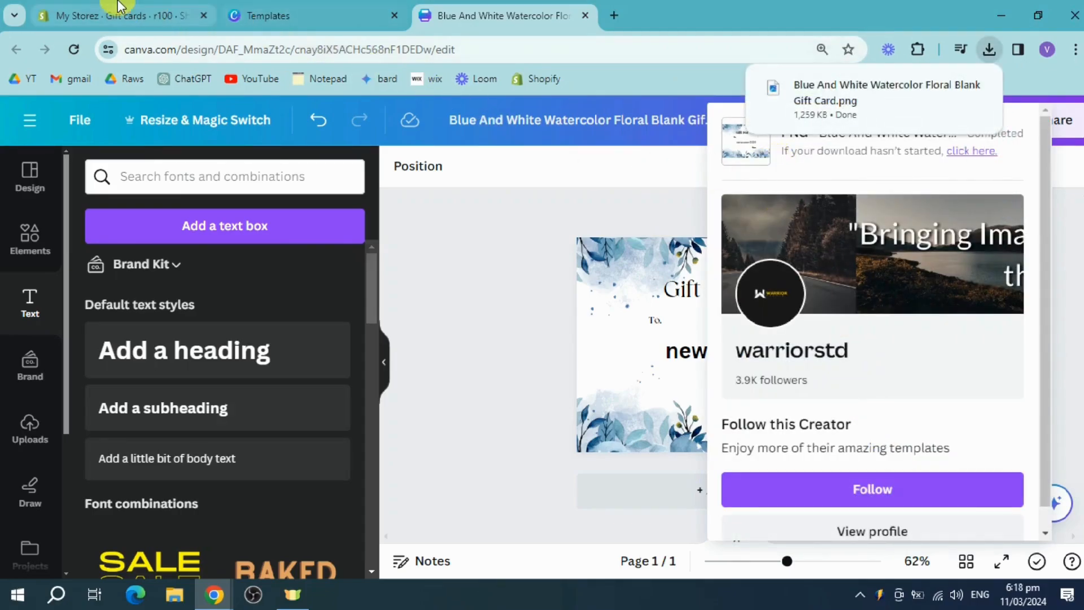
left_click(99, 7)
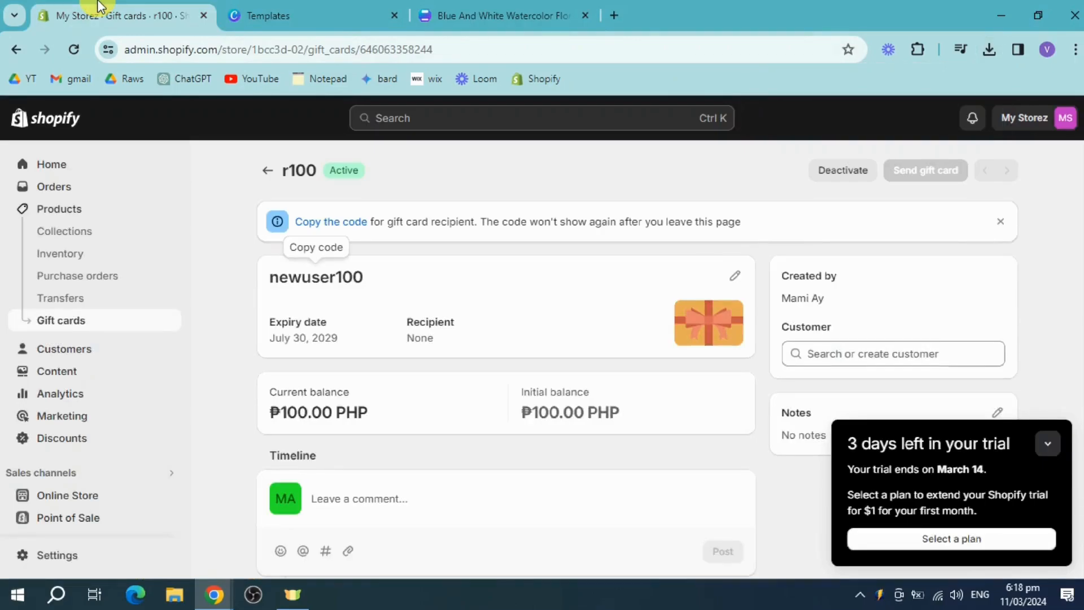
Go to the online store's themes, minimize the trial notice and open the current Dawn theme for customizing
left_click(68, 495)
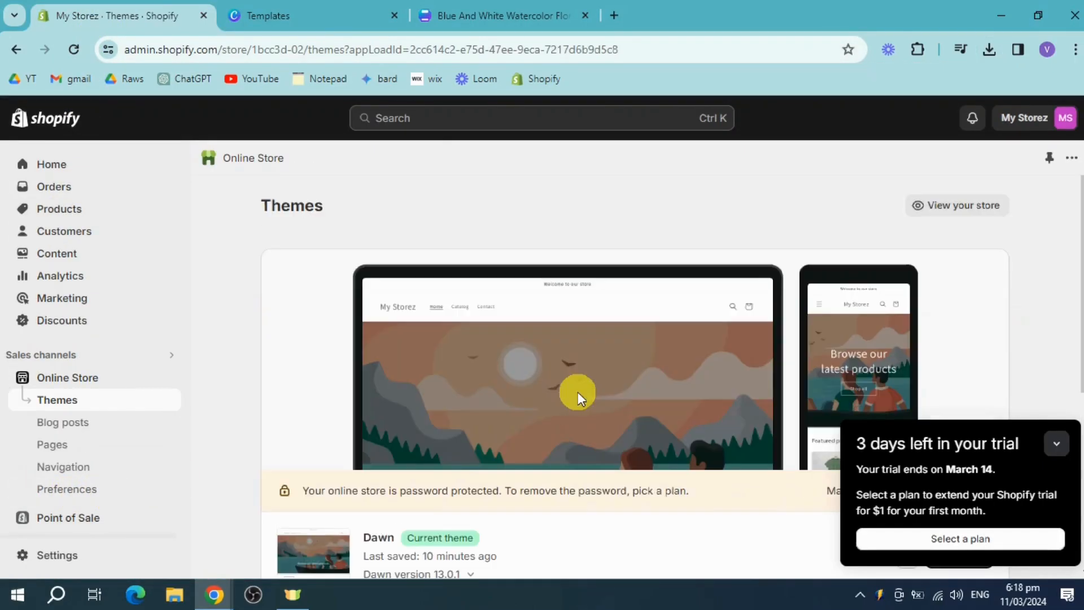
scroll(733, 382, "down", 3)
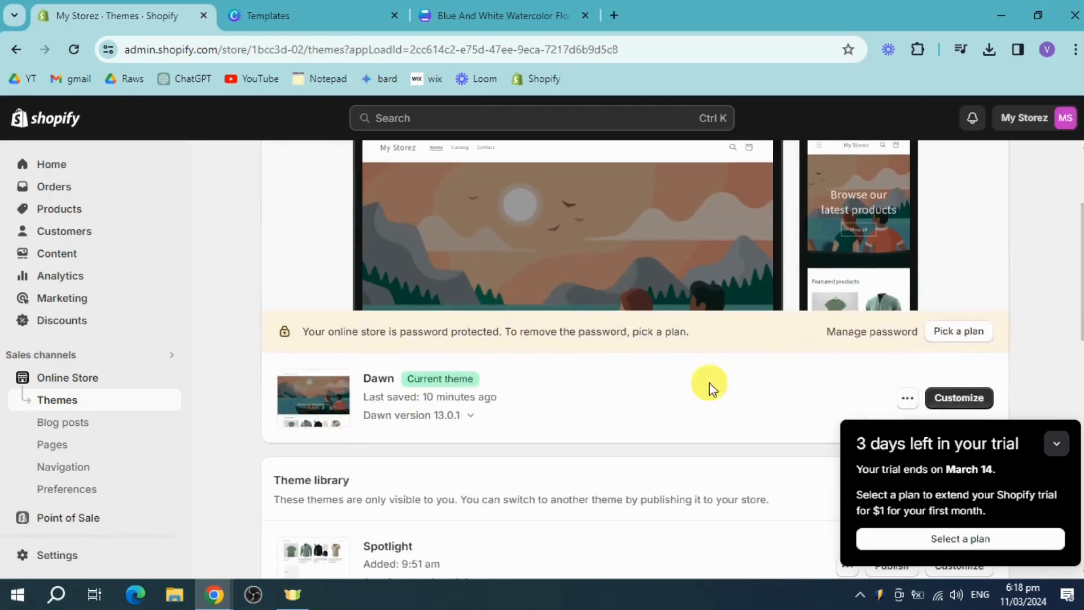
left_click(1056, 443)
left_click(956, 401)
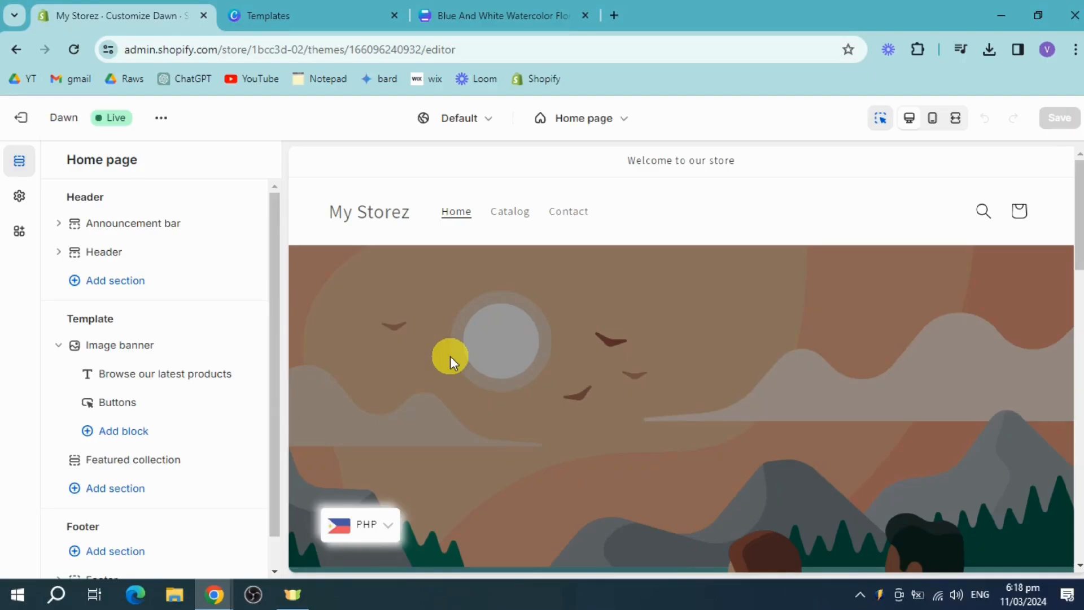
Upload the Blue And White Watercolor Floral Blank Gift Card PNG from Downloads and use it as the home page image banner's first image
left_click(148, 346)
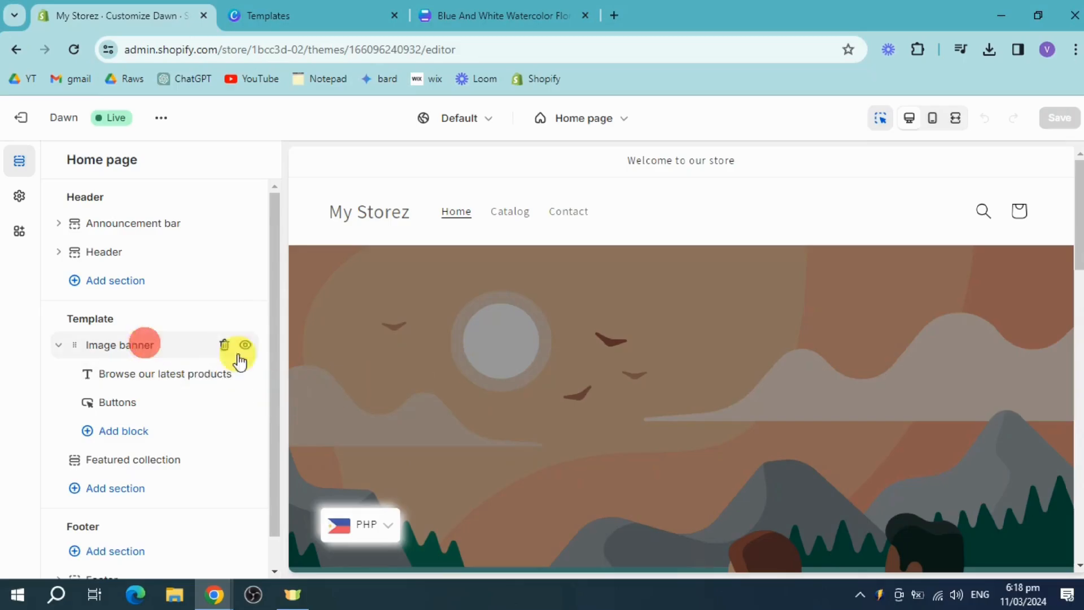
scroll(761, 398, "down", 4)
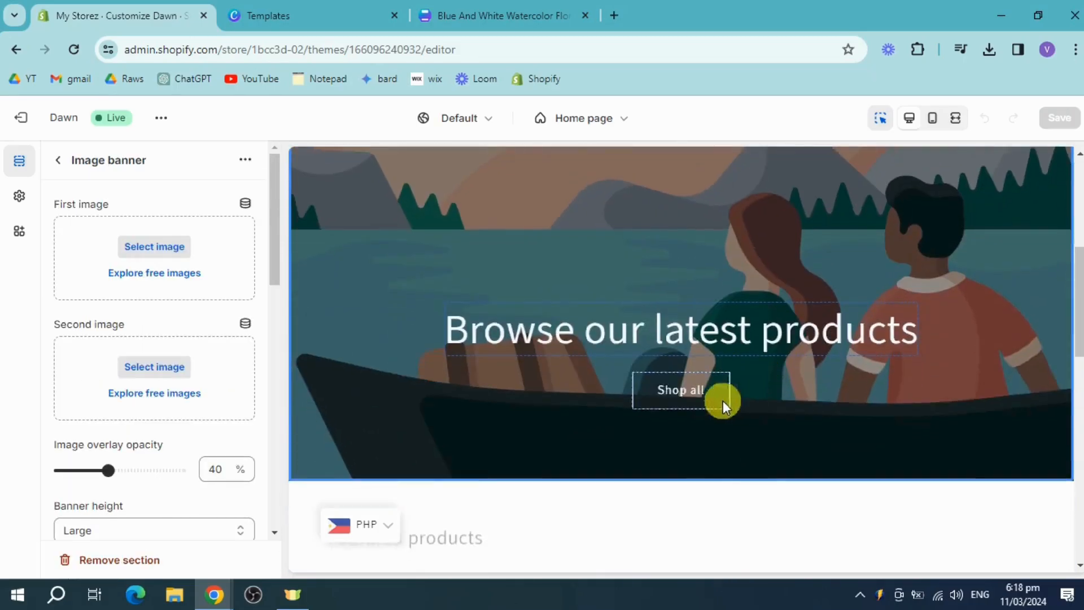
left_click(659, 322)
left_click(544, 408)
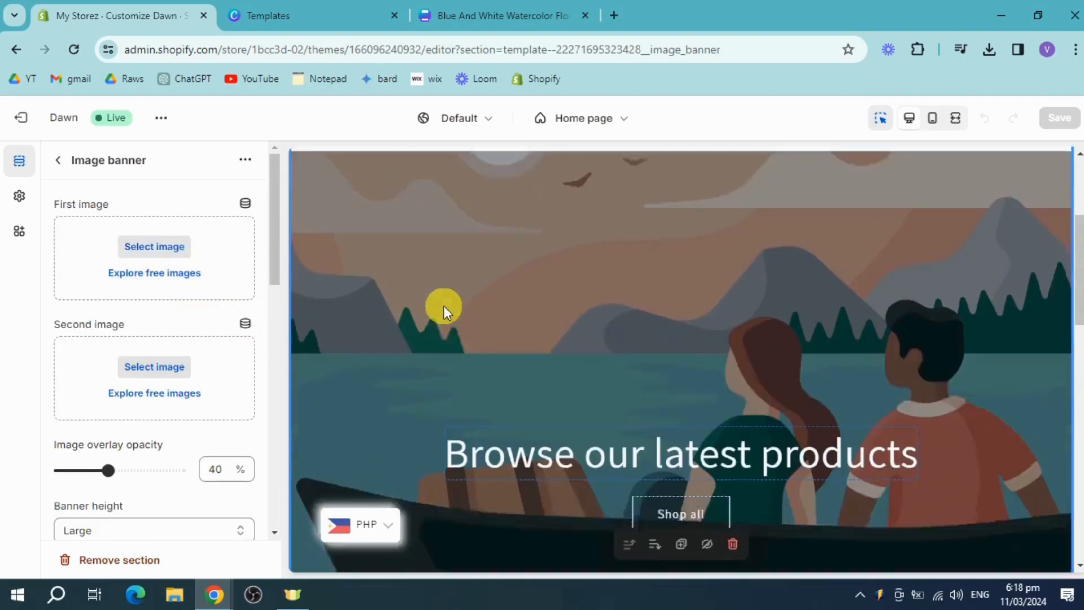
left_click(169, 254)
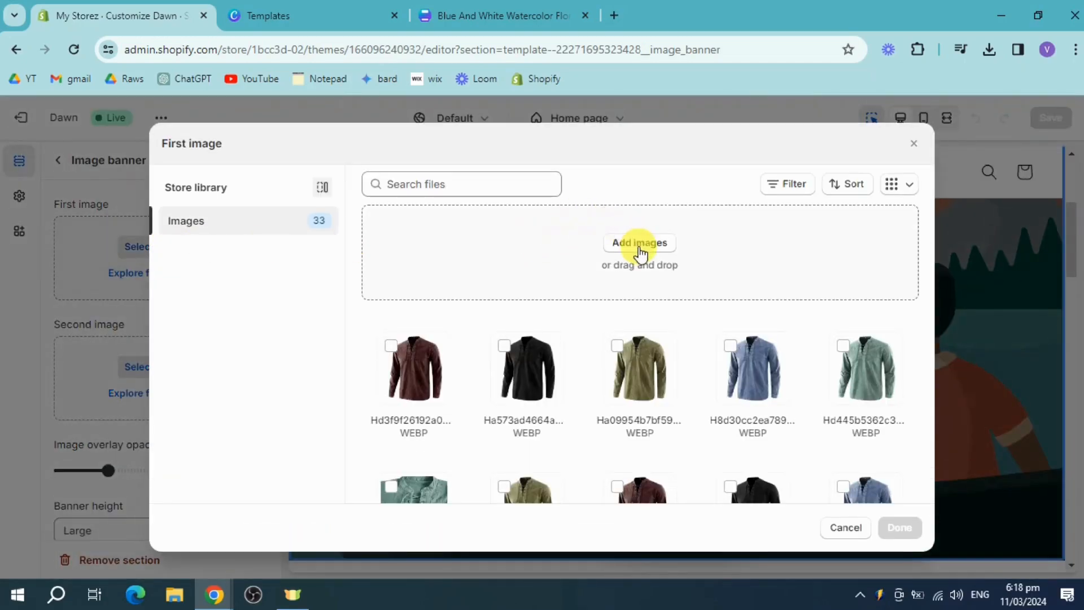
left_click(640, 248)
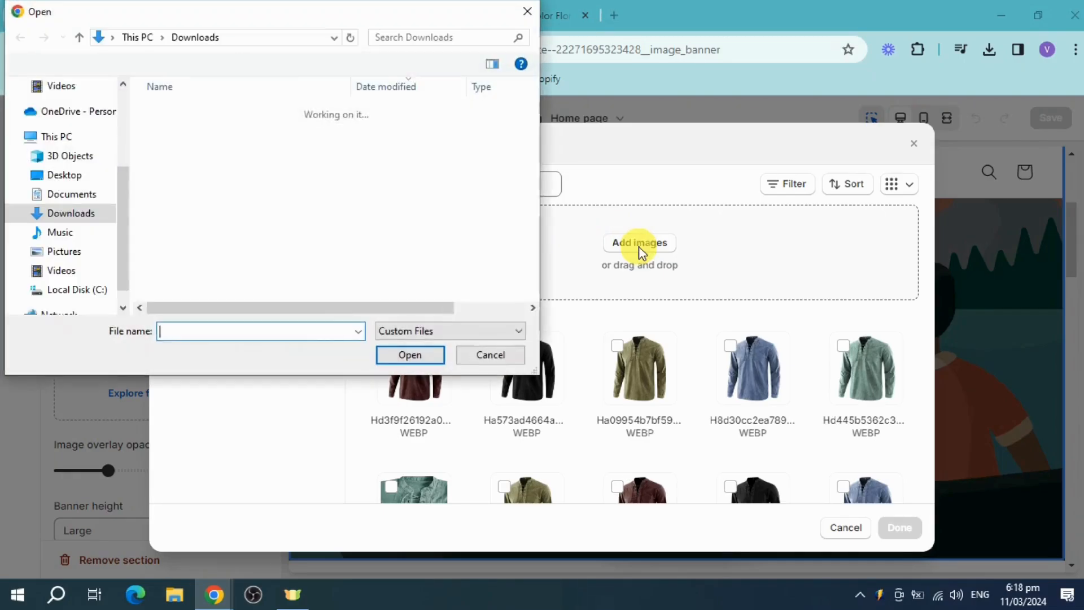
left_click(253, 132)
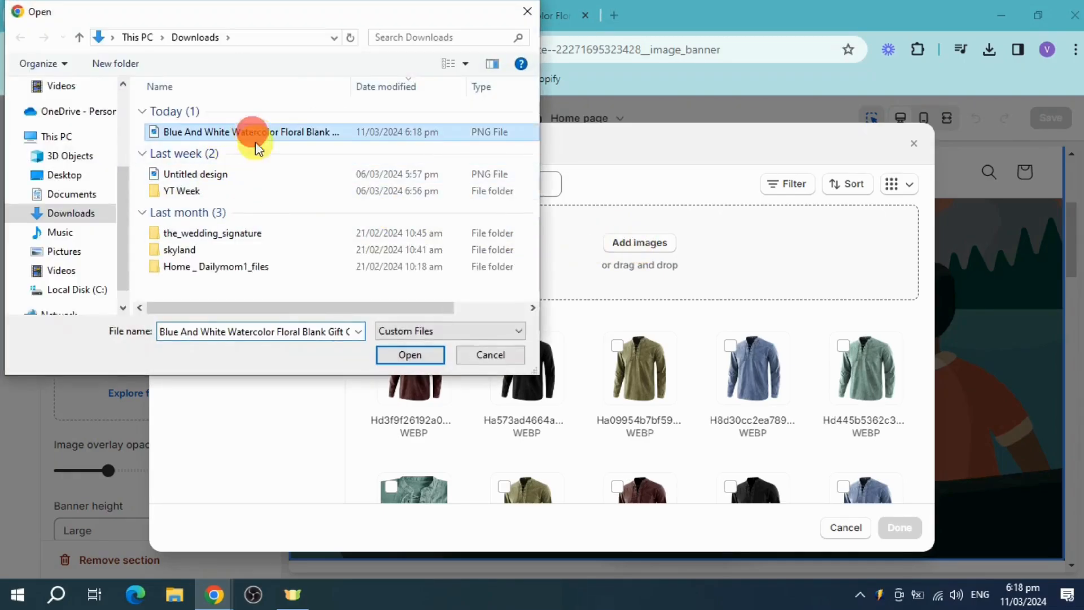
left_click(413, 356)
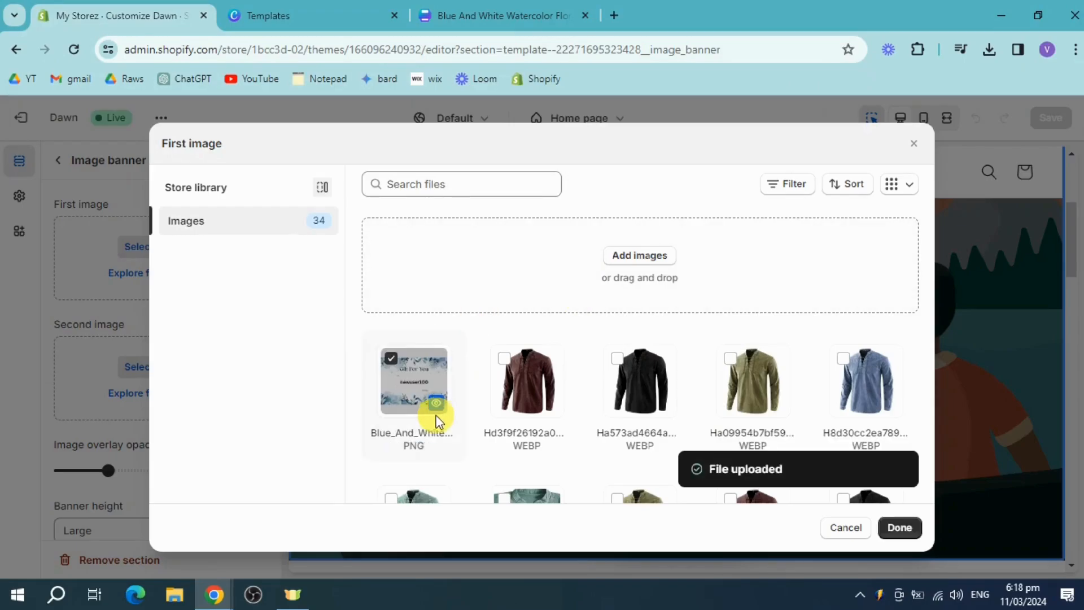
left_click(901, 529)
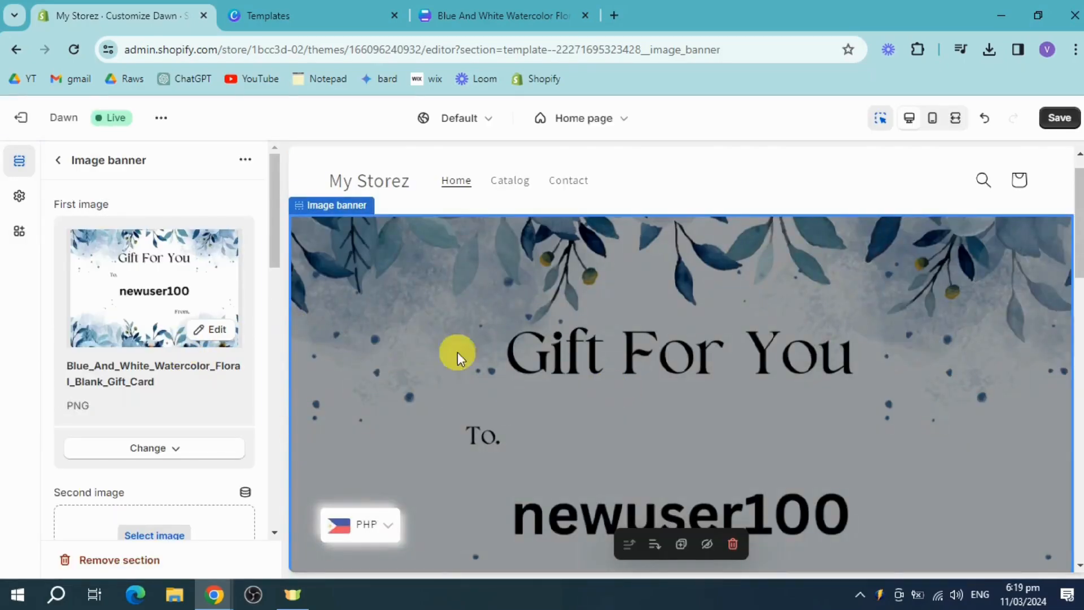
Remove the "Browse our latest products" heading block from the image banner
scroll(712, 368, "down", 2)
scroll(875, 388, "down", 3)
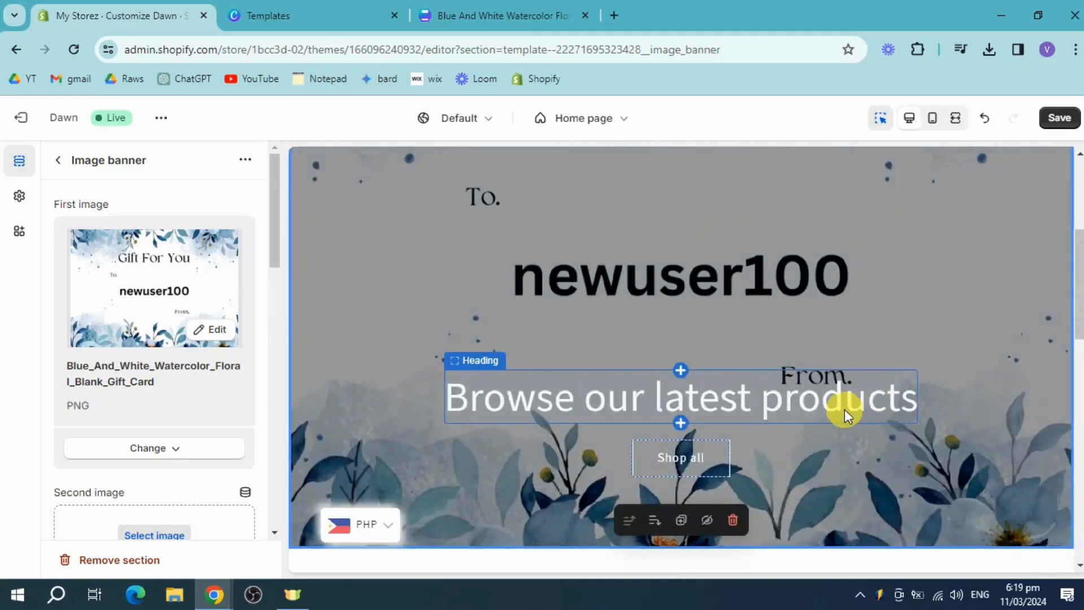
left_click(628, 397)
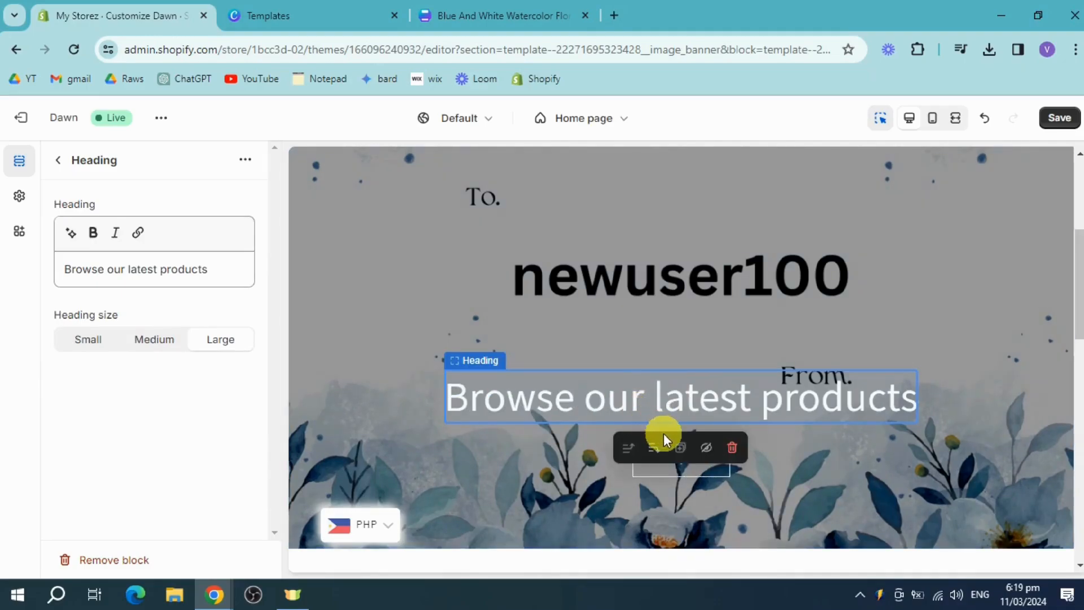
left_click(719, 448)
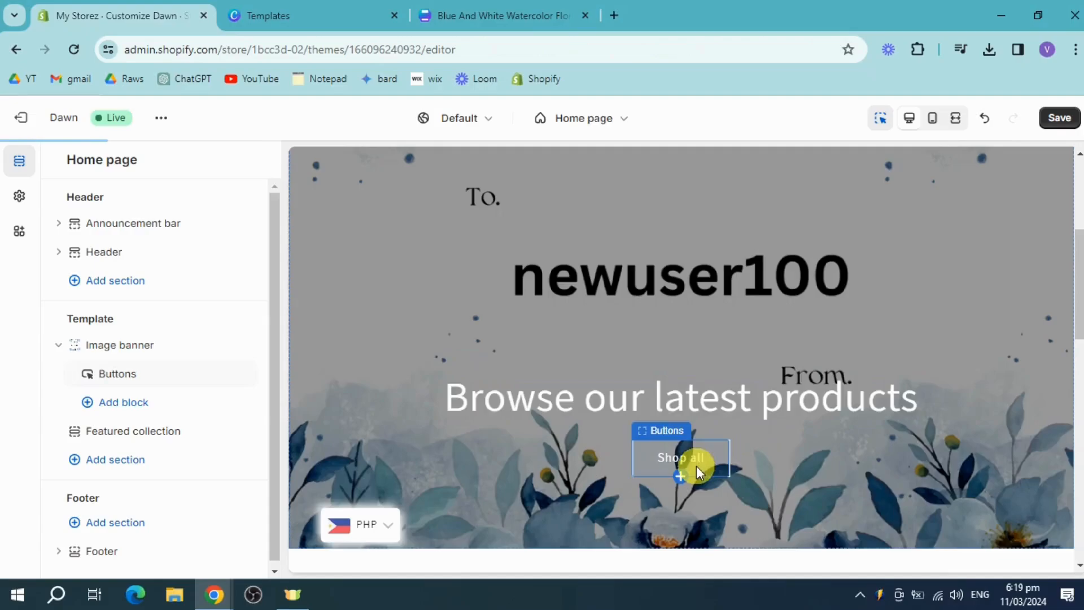
Remove the "Shop all" buttons block from the image banner and save the theme changes
left_click(702, 462)
scroll(709, 449, "down", 3)
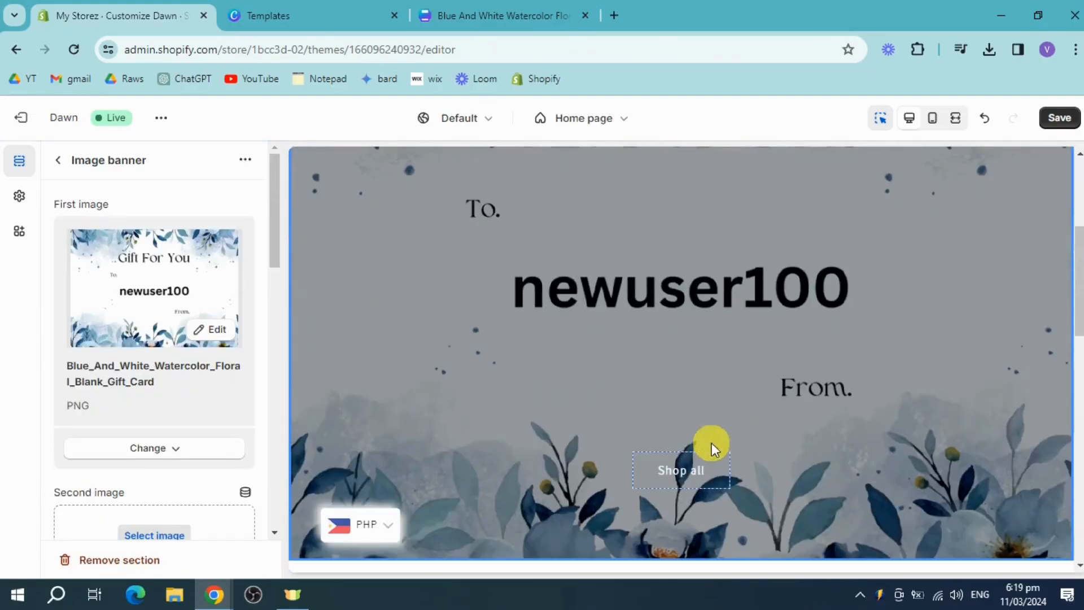
left_click(699, 467)
left_click(732, 531)
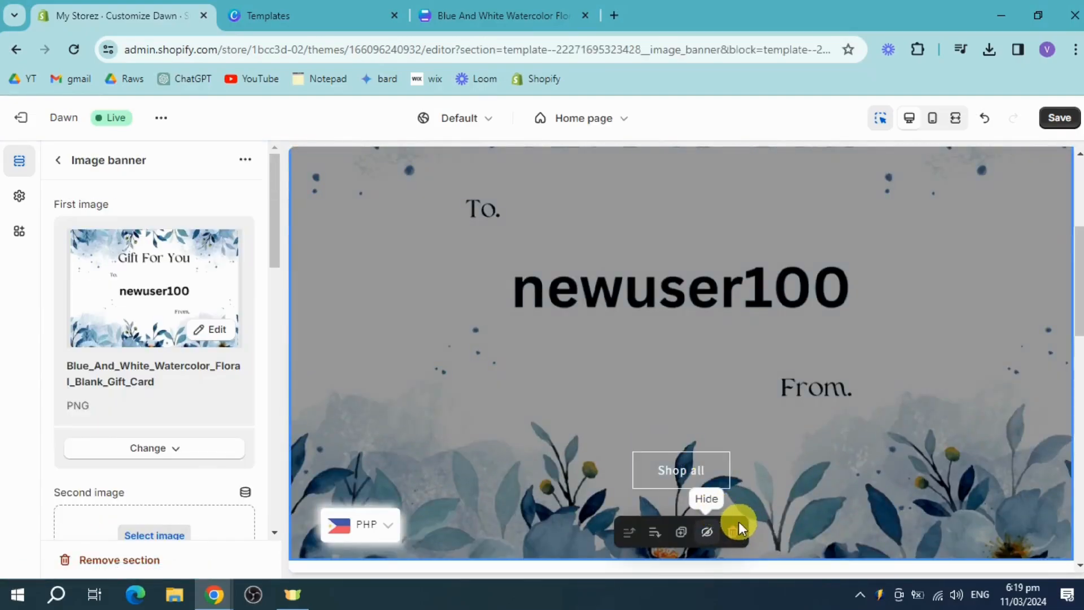
left_click(735, 531)
mouse_move(720, 482)
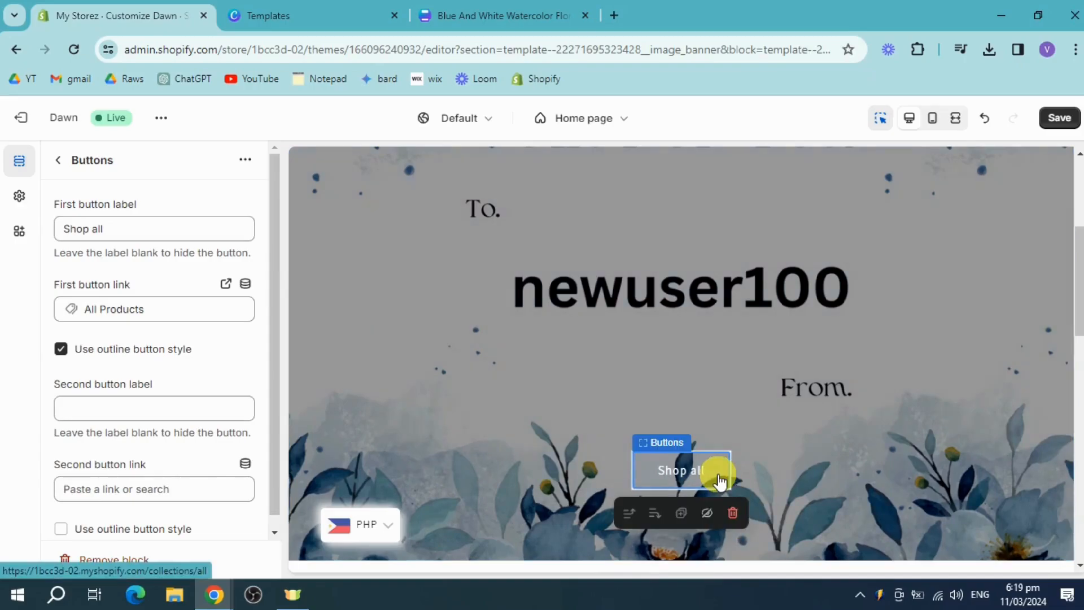
left_click(729, 512)
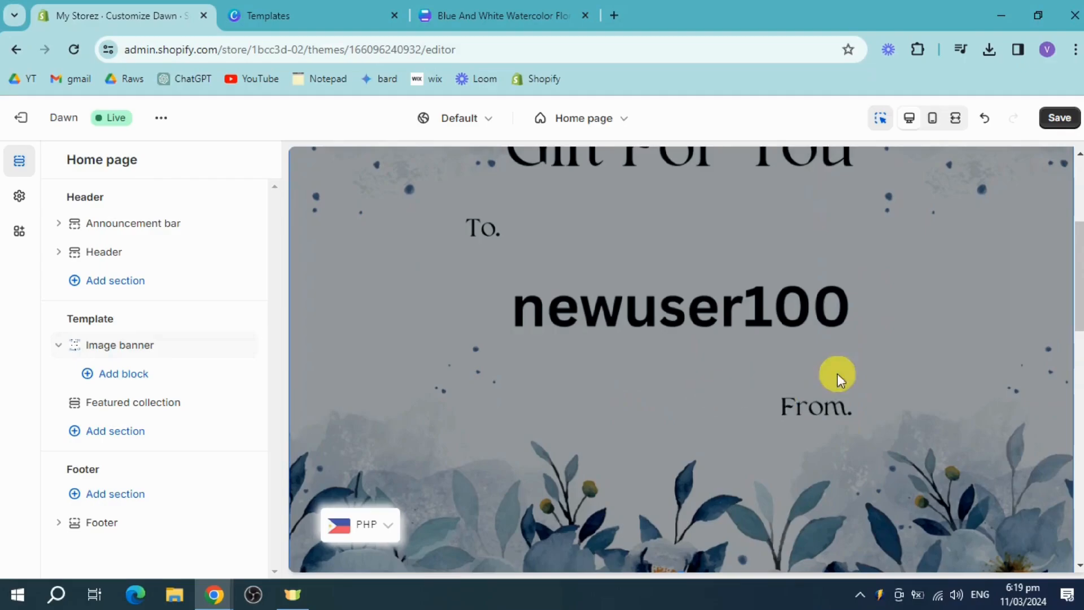
scroll(880, 390, "down", 3)
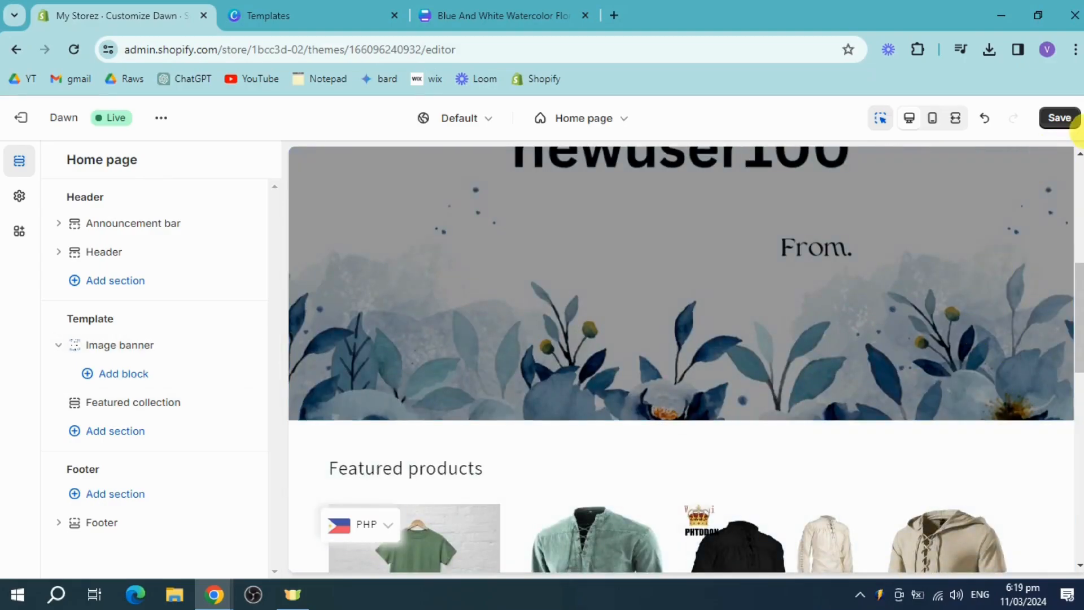
left_click(1060, 118)
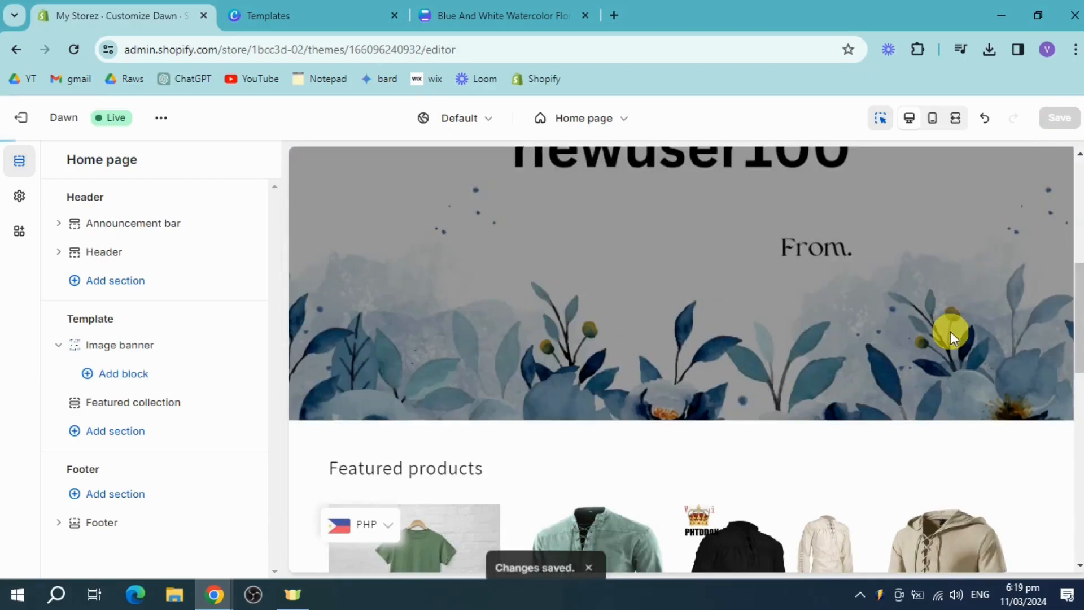